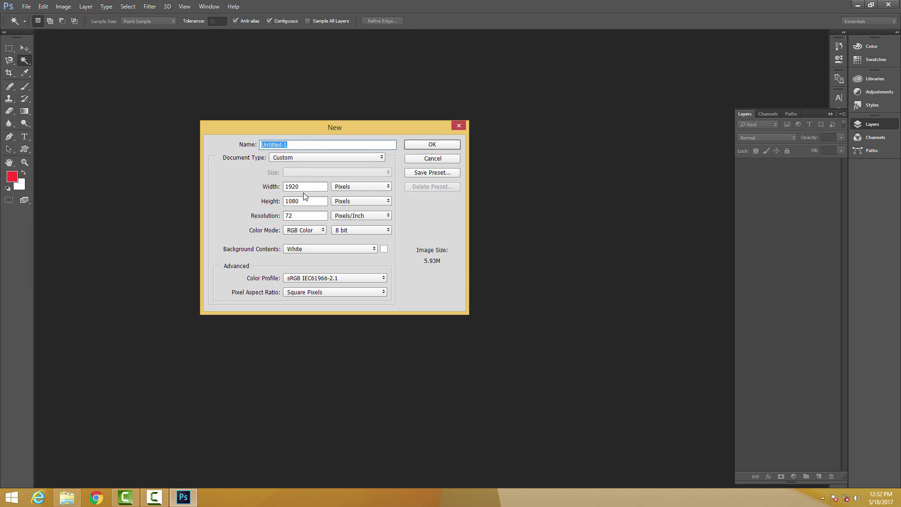
# Create a new 1920 x 1080 pixel white document at 72 pixels/inch, fit it on screen, and collapse the layers panel.
pyautogui.click(435, 145)
pyautogui.press('z')
pyautogui.rightClick(463, 212)
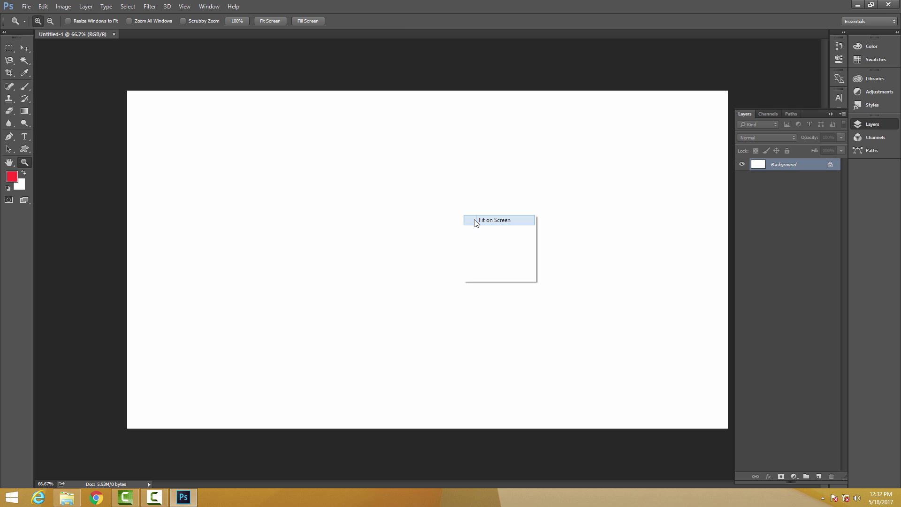
pyautogui.click(475, 221)
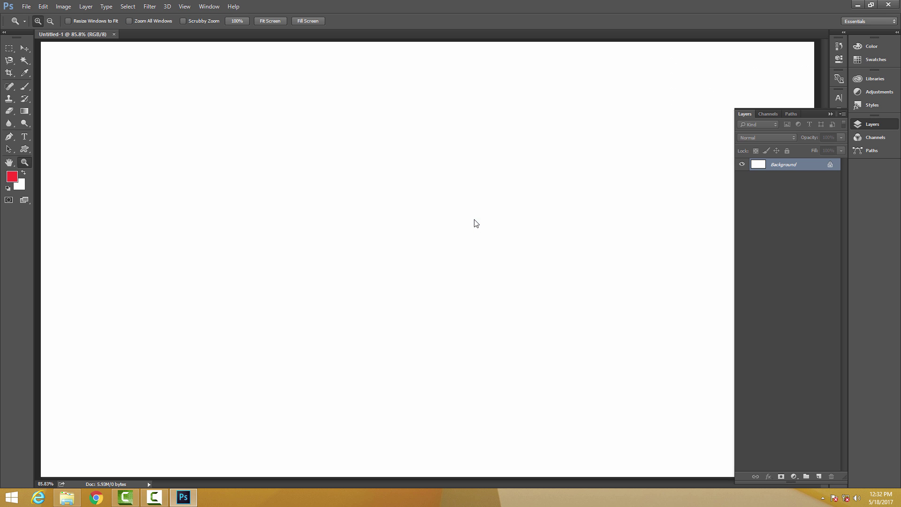
pyautogui.click(831, 114)
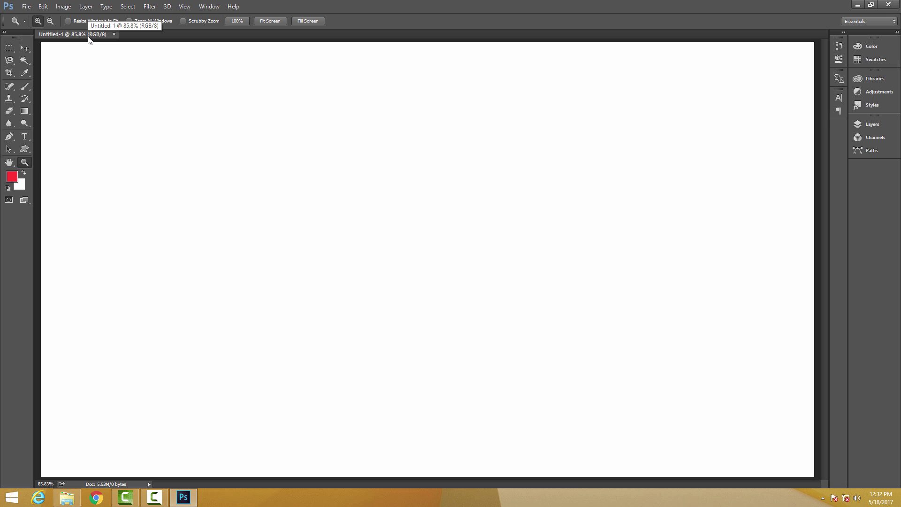
# Open the iphone JPEG image from the Desktop and fit it on screen.
pyautogui.click(26, 6)
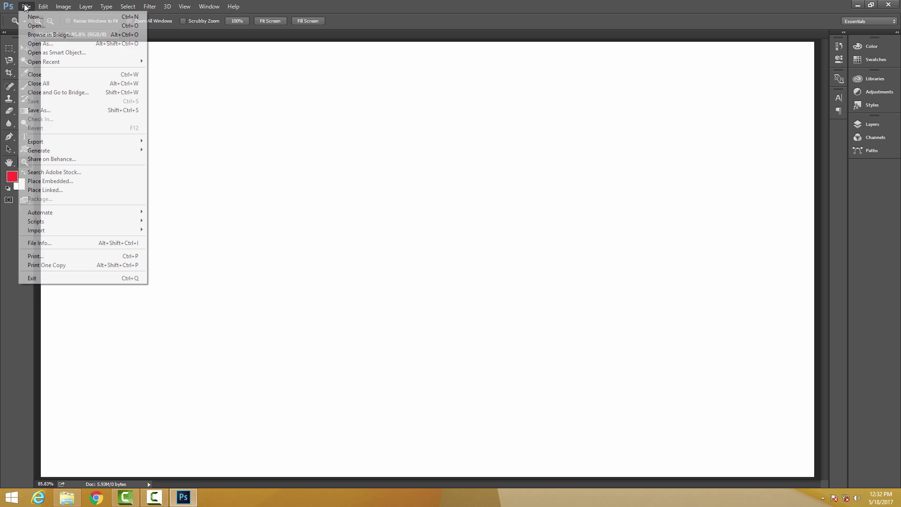
pyautogui.click(36, 27)
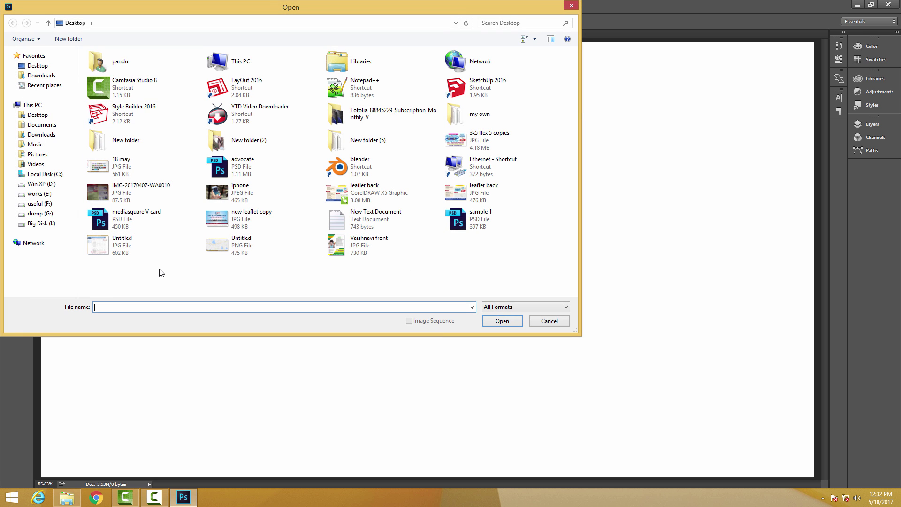
pyautogui.click(242, 193)
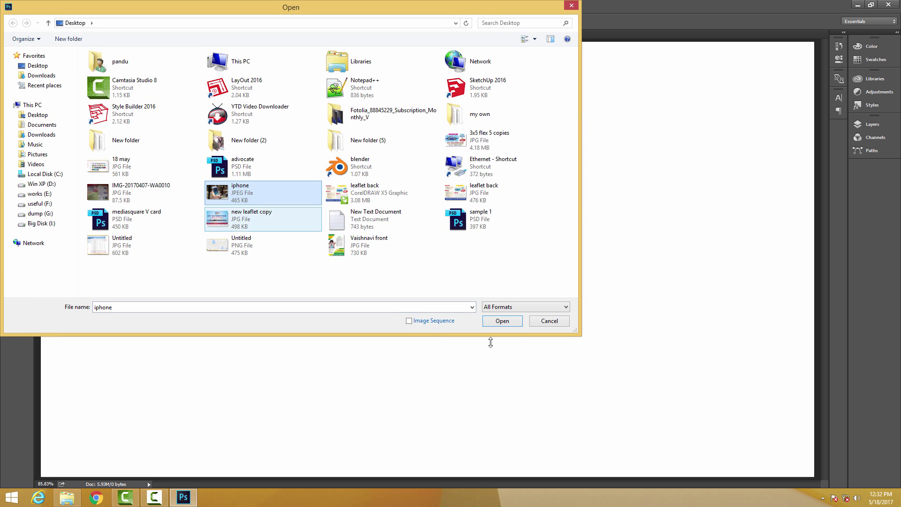
pyautogui.click(501, 321)
pyautogui.rightClick(308, 204)
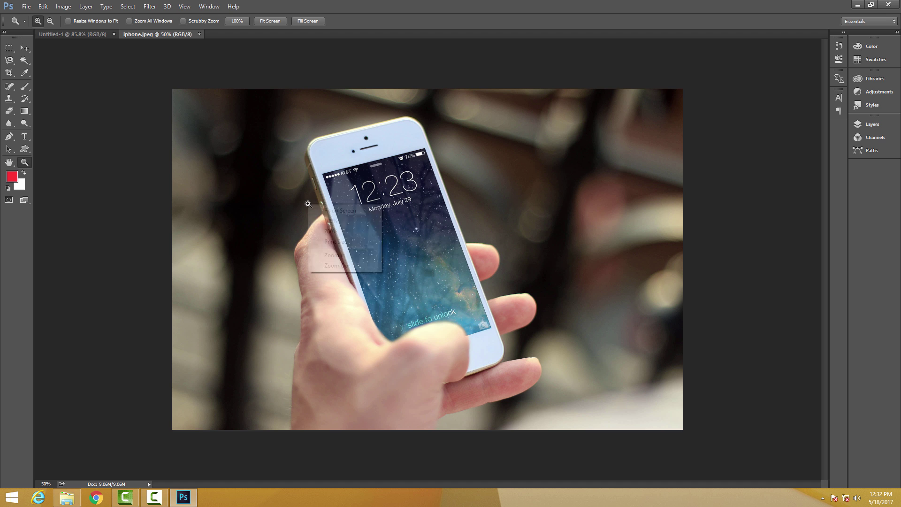
pyautogui.click(320, 211)
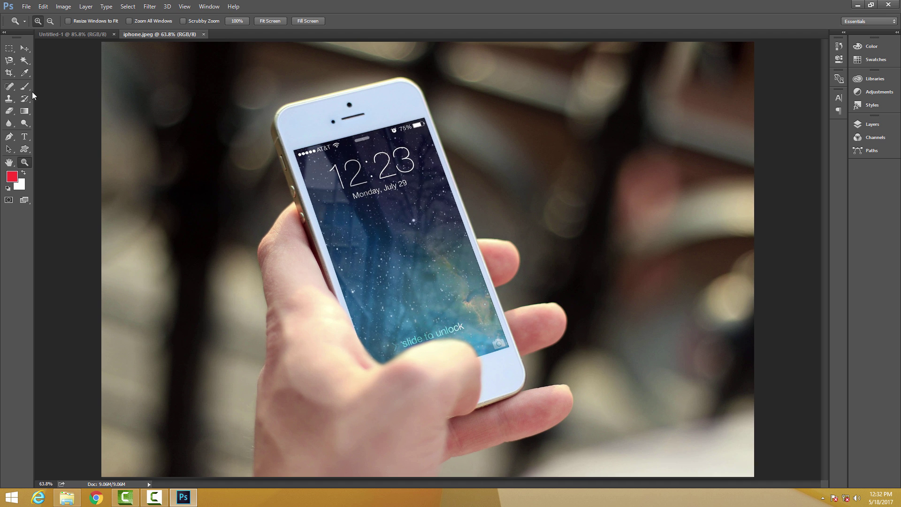
# Return to the blank Untitled-1 document and activate the freehand Lasso Tool.
pyautogui.click(55, 37)
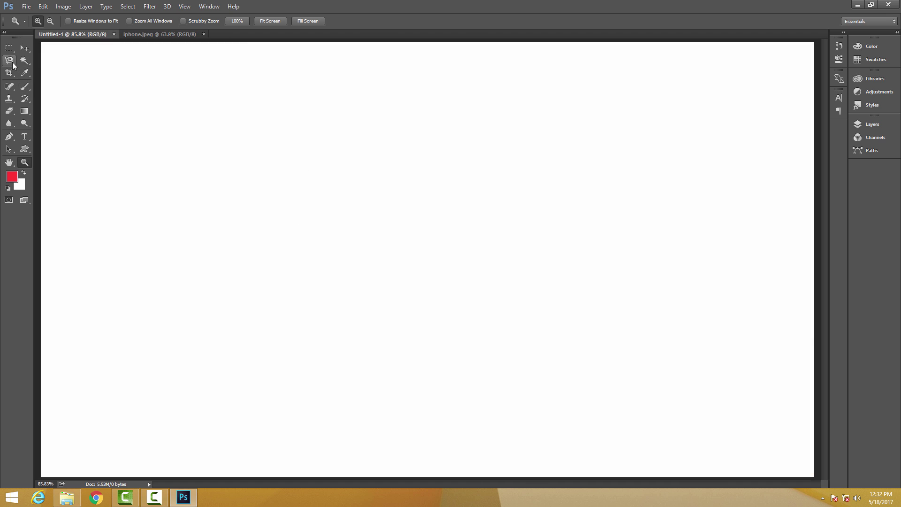
pyautogui.click(8, 61)
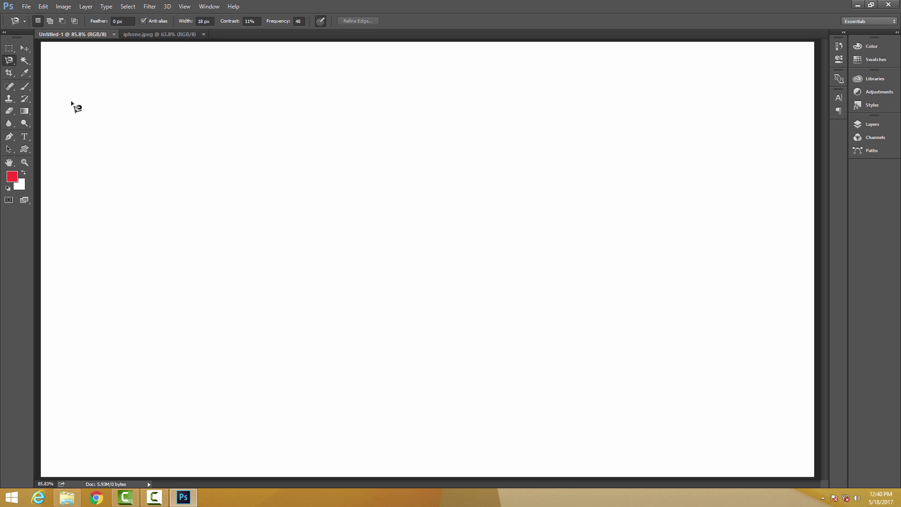
pyautogui.rightClick(9, 64)
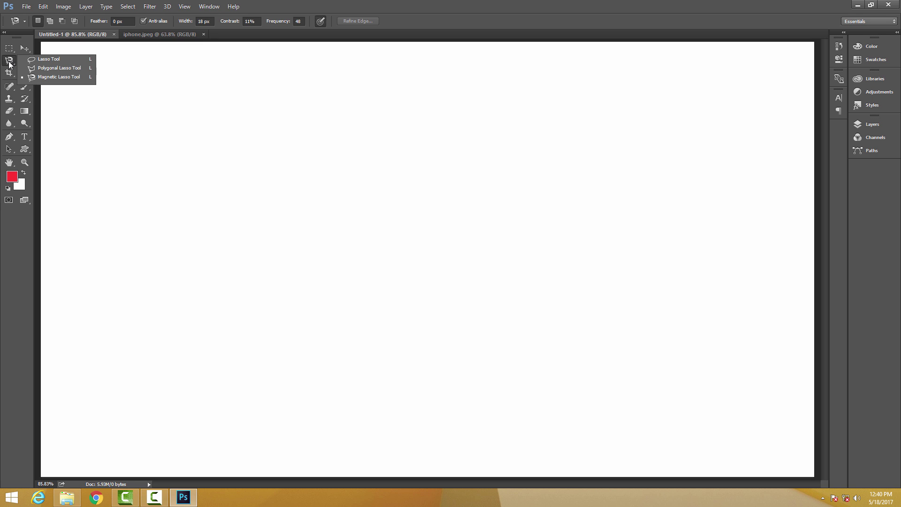
pyautogui.click(58, 59)
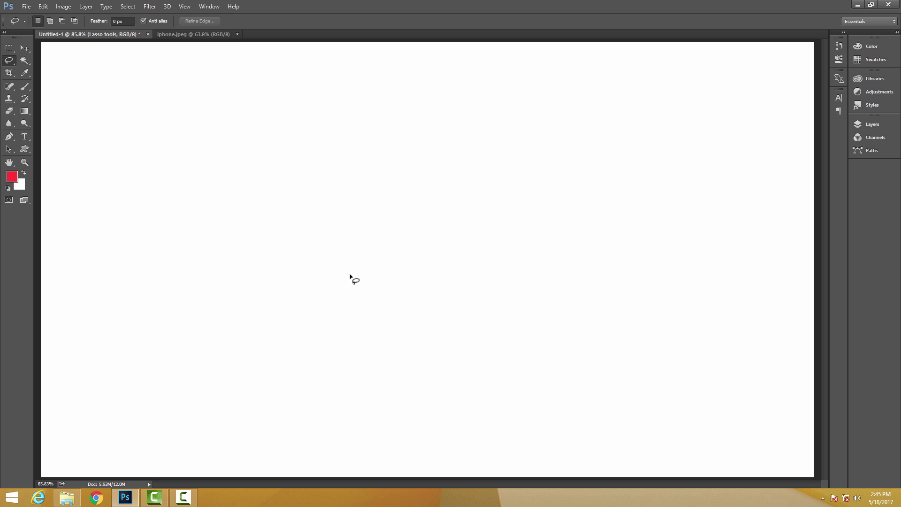
# Try out freehand lasso selections on the blank canvas, clear them, and undo the last action.
pyautogui.moveTo(343, 280)
pyautogui.mouseDown()
pyautogui.moveTo(300, 193)
pyautogui.moveTo(329, 200)
pyautogui.moveTo(420, 155)
pyautogui.moveTo(469, 145)
pyautogui.moveTo(547, 165)
pyautogui.moveTo(565, 248)
pyautogui.moveTo(549, 292)
pyautogui.moveTo(495, 294)
pyautogui.moveTo(472, 272)
pyautogui.moveTo(423, 303)
pyautogui.moveTo(347, 288)
pyautogui.mouseUp()
pyautogui.click(481, 205)
pyautogui.moveTo(230, 294)
pyautogui.mouseDown()
pyautogui.moveTo(252, 252)
pyautogui.moveTo(297, 269)
pyautogui.moveTo(369, 231)
pyautogui.moveTo(415, 150)
pyautogui.moveTo(443, 126)
pyautogui.moveTo(510, 108)
pyautogui.moveTo(558, 126)
pyautogui.moveTo(589, 104)
pyautogui.moveTo(660, 211)
pyautogui.moveTo(748, 256)
pyautogui.moveTo(760, 277)
pyautogui.moveTo(353, 278)
pyautogui.moveTo(266, 298)
pyautogui.mouseUp()
pyautogui.click(313, 191)
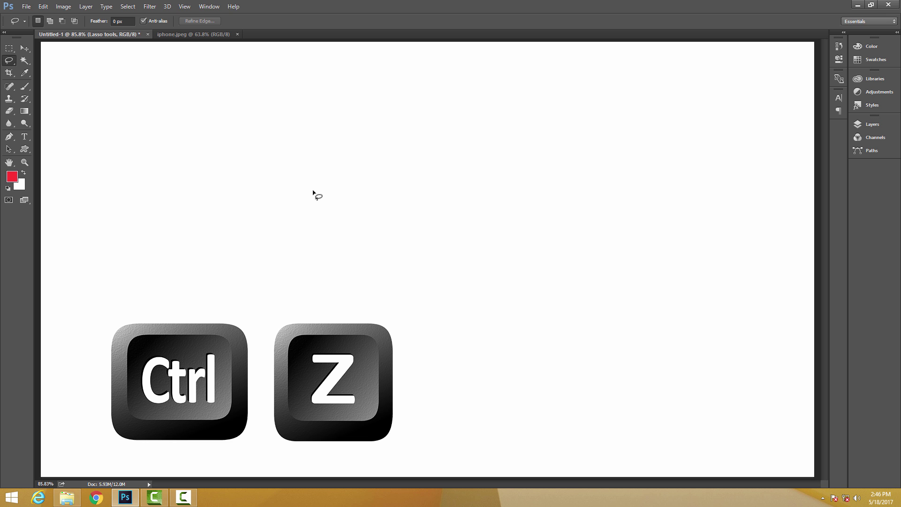
pyautogui.hotkey('ctrl', 'z')
# Draw a roundish freehand lasso selection on the blank canvas and extend it by adding three overlapping areas.
pyautogui.moveTo(258, 245)
pyautogui.mouseDown()
pyautogui.moveTo(226, 207)
pyautogui.moveTo(232, 175)
pyautogui.moveTo(294, 156)
pyautogui.moveTo(324, 181)
pyautogui.moveTo(334, 220)
pyautogui.moveTo(319, 249)
pyautogui.moveTo(267, 249)
pyautogui.mouseUp()
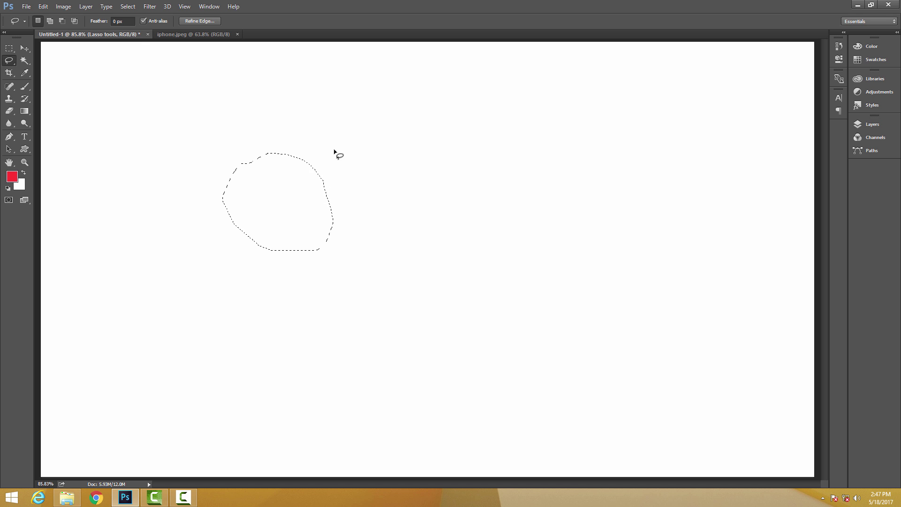
pyautogui.press('shift')
pyautogui.moveTo(290, 116)
pyautogui.mouseDown()
pyautogui.moveTo(249, 155)
pyautogui.moveTo(251, 181)
pyautogui.moveTo(284, 206)
pyautogui.moveTo(329, 211)
pyautogui.moveTo(368, 186)
pyautogui.moveTo(374, 136)
pyautogui.moveTo(348, 123)
pyautogui.moveTo(300, 120)
pyautogui.mouseUp()
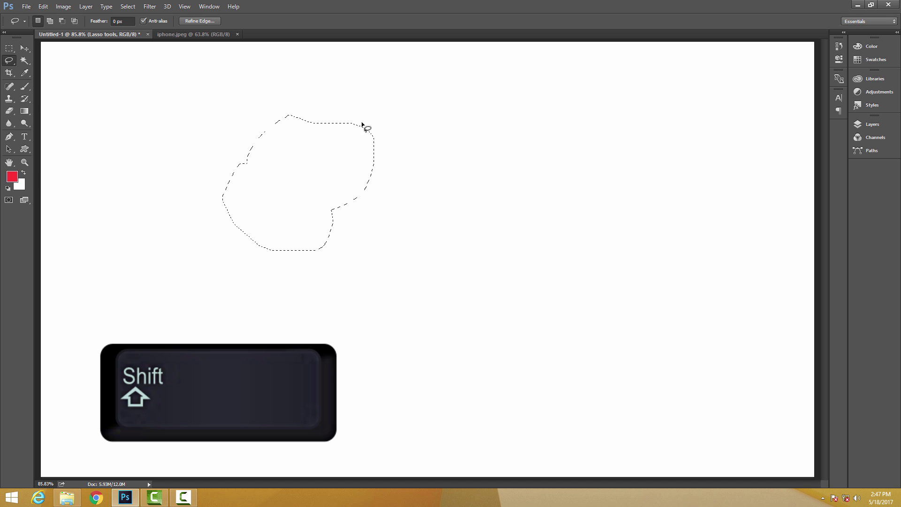
pyautogui.press('shift')
pyautogui.moveTo(350, 113)
pyautogui.mouseDown()
pyautogui.moveTo(388, 198)
pyautogui.moveTo(415, 138)
pyautogui.moveTo(351, 113)
pyautogui.mouseUp()
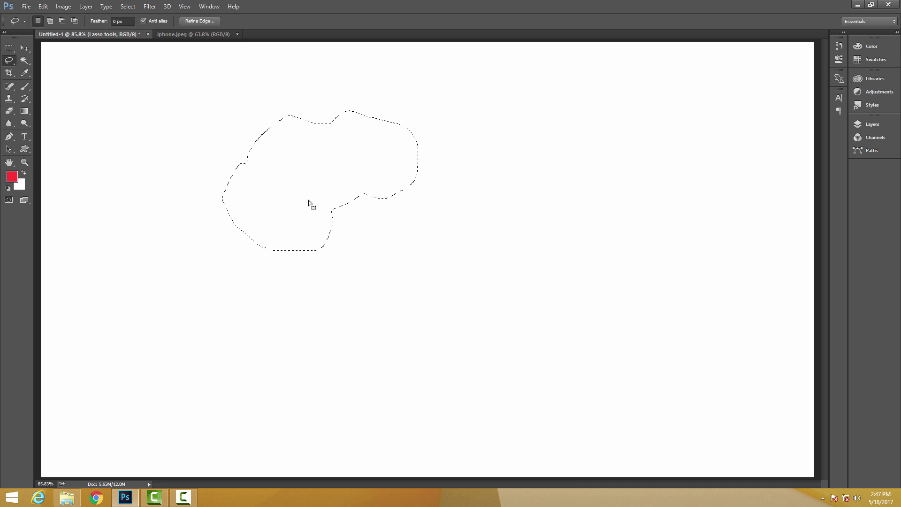
pyautogui.moveTo(362, 248)
pyautogui.mouseDown()
pyautogui.moveTo(281, 233)
pyautogui.moveTo(310, 277)
pyautogui.moveTo(339, 271)
pyautogui.mouseUp()
# Subtract several freehand lasso areas from the edges of the existing selection on the blank canvas.
pyautogui.press('alt')
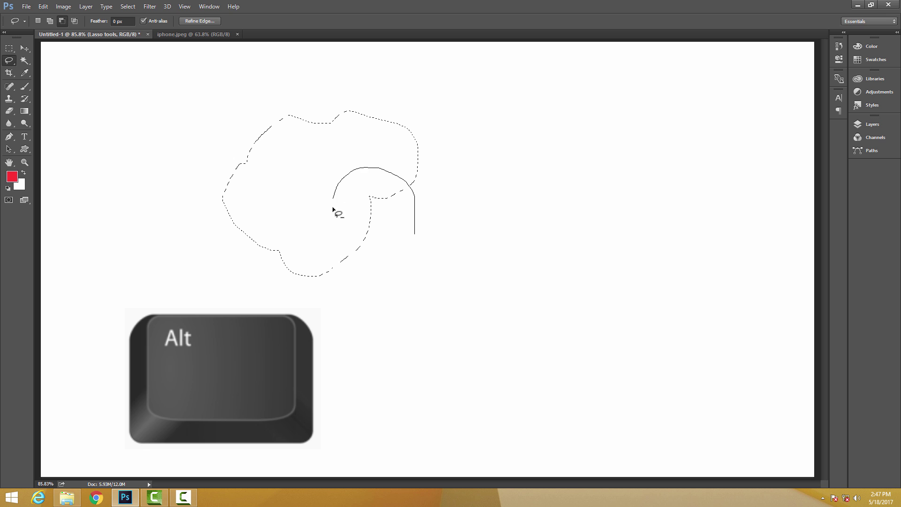
pyautogui.moveTo(333, 211)
pyautogui.mouseDown()
pyautogui.moveTo(347, 244)
pyautogui.moveTo(398, 257)
pyautogui.moveTo(415, 237)
pyautogui.mouseUp()
pyautogui.moveTo(348, 296)
pyautogui.mouseDown()
pyautogui.moveTo(353, 226)
pyautogui.moveTo(274, 242)
pyautogui.moveTo(280, 285)
pyautogui.moveTo(351, 302)
pyautogui.mouseUp()
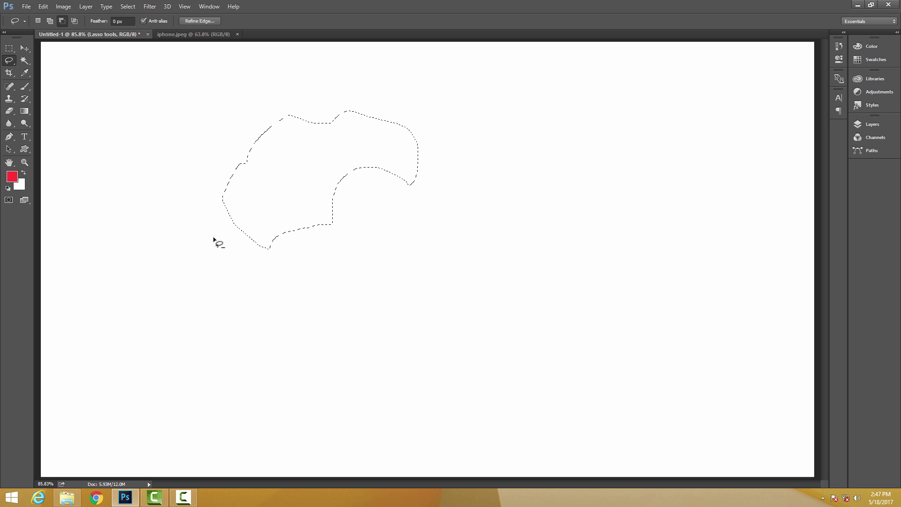
pyautogui.moveTo(213, 240)
pyautogui.mouseDown()
pyautogui.moveTo(244, 162)
pyautogui.moveTo(203, 165)
pyautogui.moveTo(188, 213)
pyautogui.moveTo(201, 235)
pyautogui.mouseUp()
pyautogui.moveTo(422, 217)
pyautogui.mouseDown()
pyautogui.moveTo(360, 150)
pyautogui.moveTo(422, 127)
pyautogui.moveTo(425, 215)
pyautogui.mouseUp()
pyautogui.moveTo(359, 267)
pyautogui.mouseDown()
pyautogui.moveTo(304, 208)
pyautogui.moveTo(229, 205)
pyautogui.moveTo(220, 244)
pyautogui.moveTo(296, 271)
pyautogui.moveTo(334, 268)
pyautogui.mouseUp()
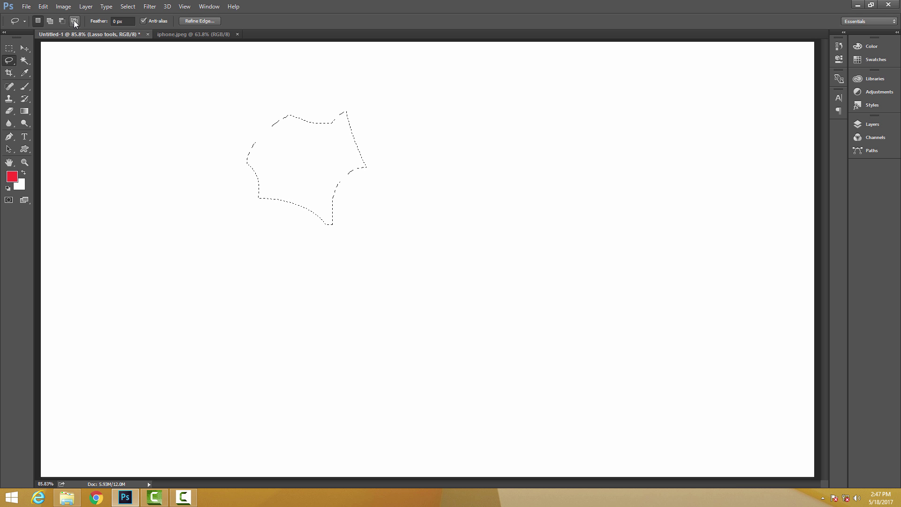
# Intersect the remaining selection with a new freehand lasso area.
pyautogui.press('shift')
pyautogui.hotkey('shift', 'alt')
pyautogui.moveTo(342, 245)
pyautogui.mouseDown()
pyautogui.moveTo(302, 244)
pyautogui.moveTo(344, 248)
pyautogui.mouseUp()
# Draw incomplete lasso outlines on the blank canvas so each closes with a straight edge, and deselect them.
pyautogui.moveTo(282, 280)
pyautogui.mouseDown()
pyautogui.moveTo(260, 208)
pyautogui.moveTo(279, 177)
pyautogui.moveTo(350, 141)
pyautogui.moveTo(411, 149)
pyautogui.moveTo(455, 192)
pyautogui.moveTo(476, 275)
pyautogui.moveTo(467, 307)
pyautogui.moveTo(408, 344)
pyautogui.mouseUp()
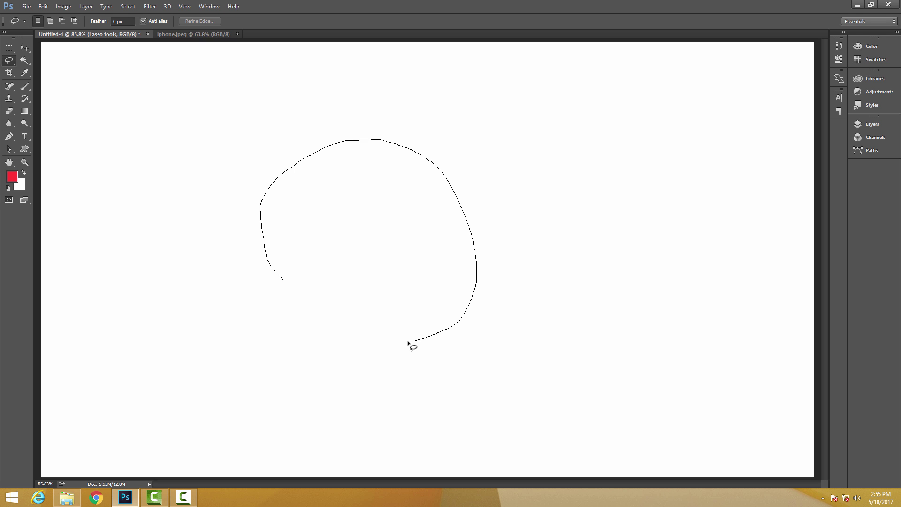
pyautogui.moveTo(409, 343); pyautogui.dragTo(408, 343)
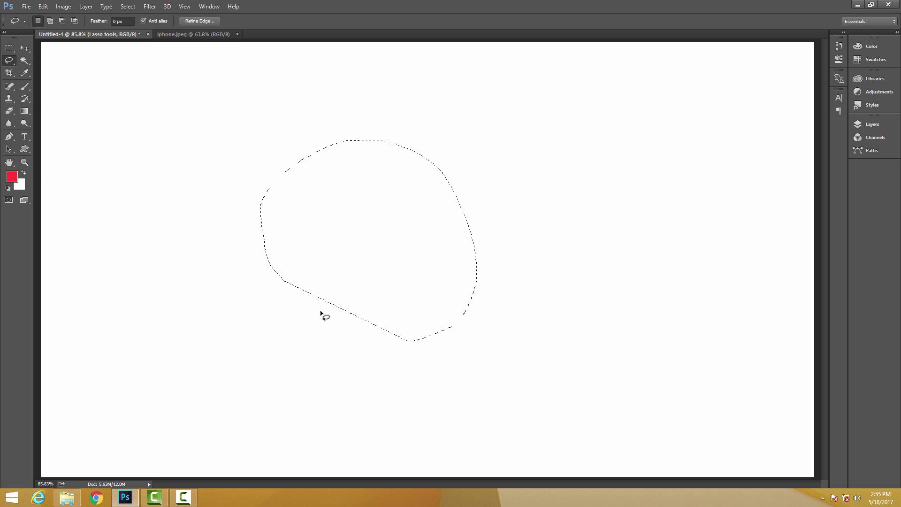
pyautogui.click(388, 337)
pyautogui.moveTo(273, 238)
pyautogui.mouseDown()
pyautogui.moveTo(269, 203)
pyautogui.moveTo(280, 172)
pyautogui.moveTo(334, 136)
pyautogui.moveTo(397, 130)
pyautogui.moveTo(439, 148)
pyautogui.mouseUp()
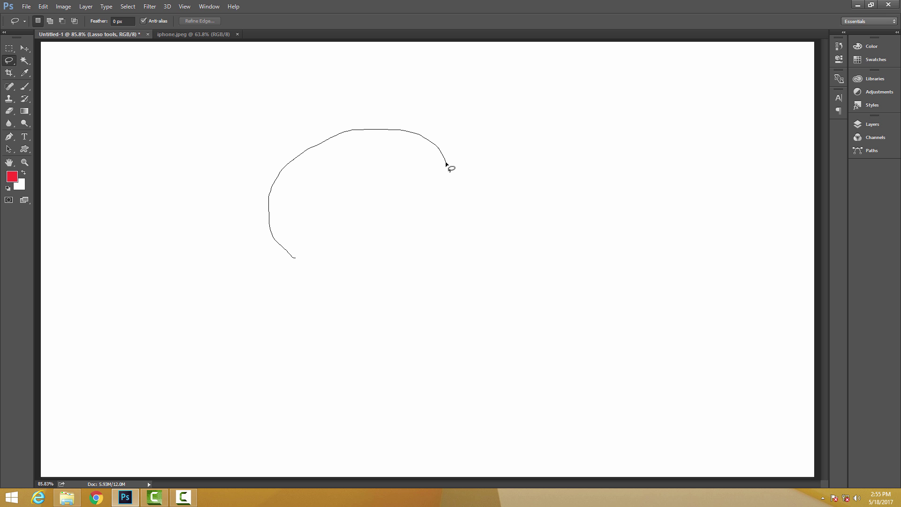
pyautogui.moveTo(446, 166); pyautogui.dragTo(449, 165)
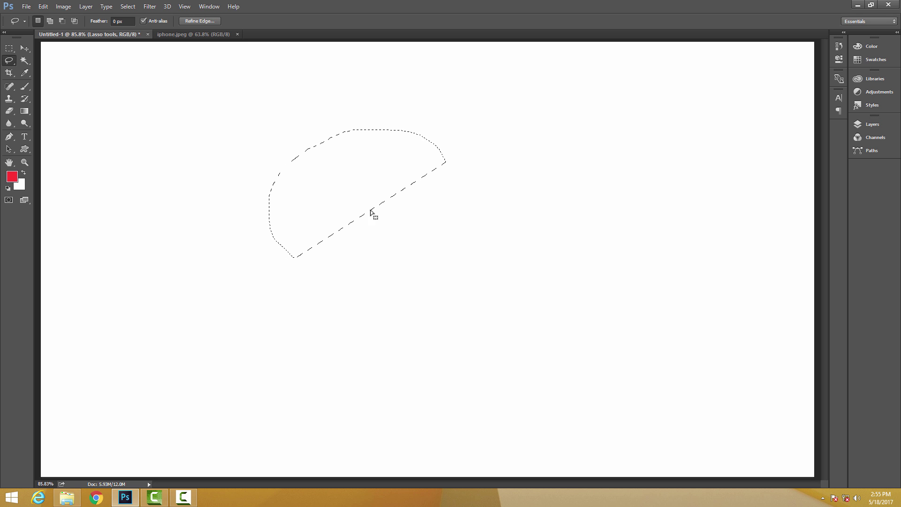
pyautogui.click(311, 187)
pyautogui.moveTo(317, 143)
pyautogui.mouseDown()
pyautogui.moveTo(275, 247)
pyautogui.moveTo(354, 279)
pyautogui.moveTo(409, 240)
pyautogui.moveTo(408, 215)
pyautogui.mouseUp()
pyautogui.moveTo(474, 136)
pyautogui.mouseDown()
pyautogui.moveTo(365, 219)
pyautogui.moveTo(403, 326)
pyautogui.moveTo(502, 324)
pyautogui.mouseUp()
pyautogui.moveTo(382, 99)
pyautogui.mouseDown()
pyautogui.moveTo(252, 132)
pyautogui.moveTo(248, 253)
pyautogui.moveTo(315, 274)
pyautogui.mouseUp()
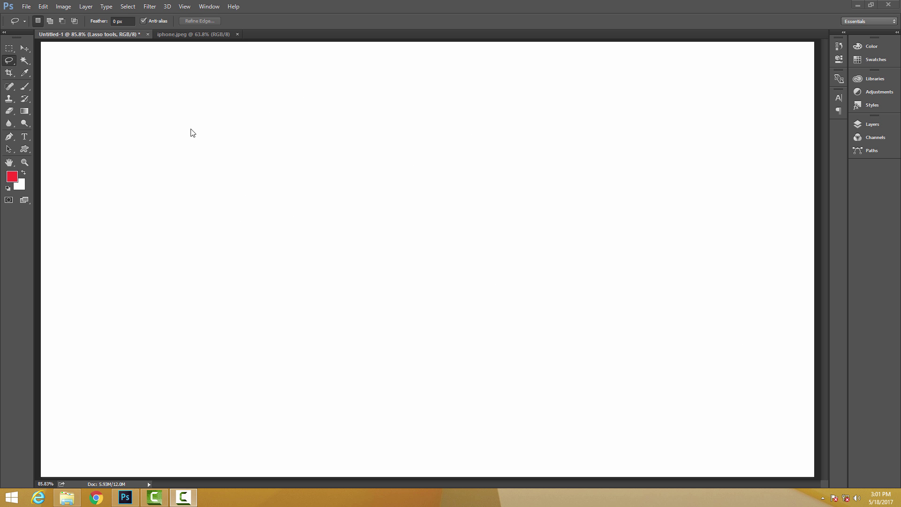
# Switch to the iphone.jpeg image and trace the two upper fingertips beside the phone with freehand lasso selections.
pyautogui.click(196, 36)
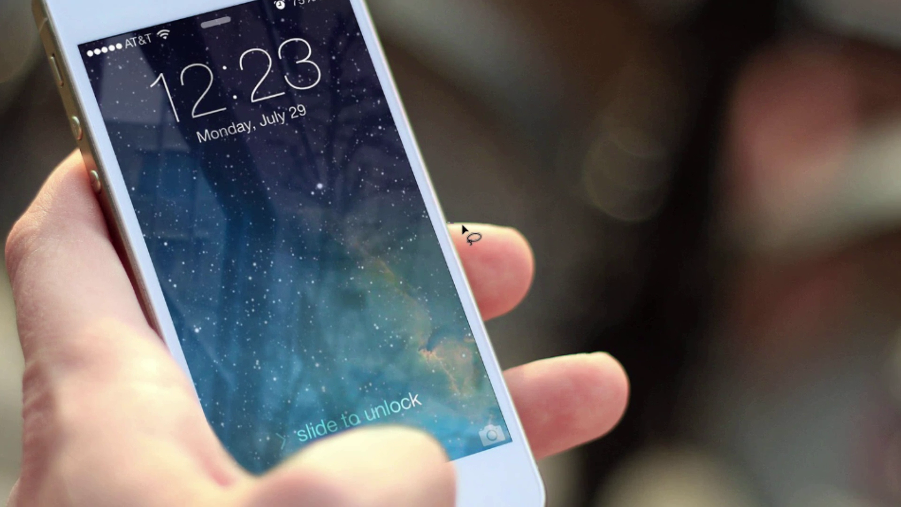
pyautogui.moveTo(478, 237)
pyautogui.mouseDown()
pyautogui.moveTo(522, 234)
pyautogui.moveTo(537, 265)
pyautogui.mouseUp()
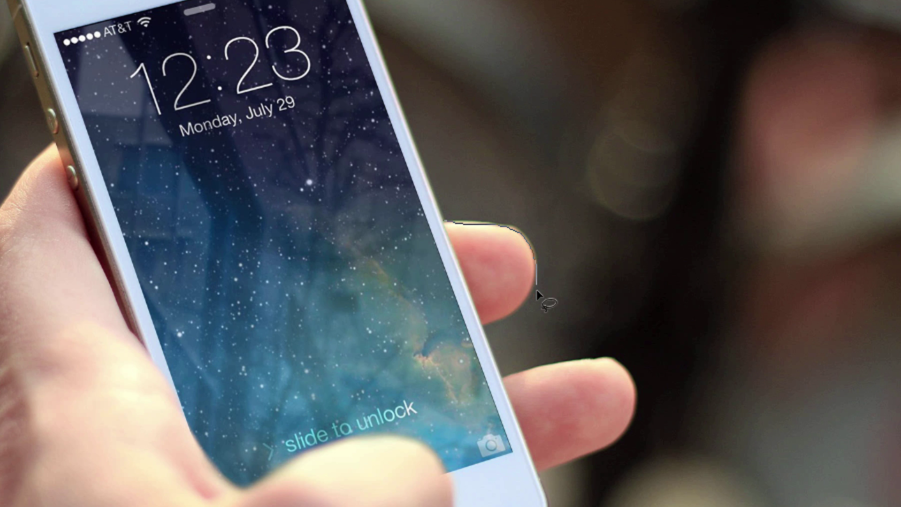
pyautogui.moveTo(501, 318)
pyautogui.mouseDown()
pyautogui.moveTo(481, 325)
pyautogui.moveTo(444, 221)
pyautogui.mouseUp()
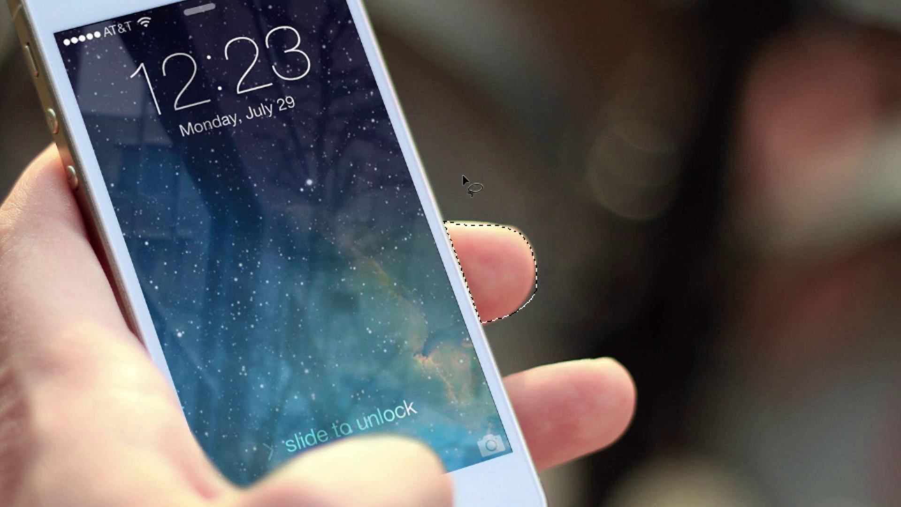
pyautogui.click(574, 279)
pyautogui.moveTo(506, 378)
pyautogui.mouseDown()
pyautogui.moveTo(598, 363)
pyautogui.moveTo(634, 390)
pyautogui.moveTo(619, 440)
pyautogui.moveTo(535, 474)
pyautogui.mouseUp()
pyautogui.moveTo(525, 391); pyautogui.dragTo(523, 389)
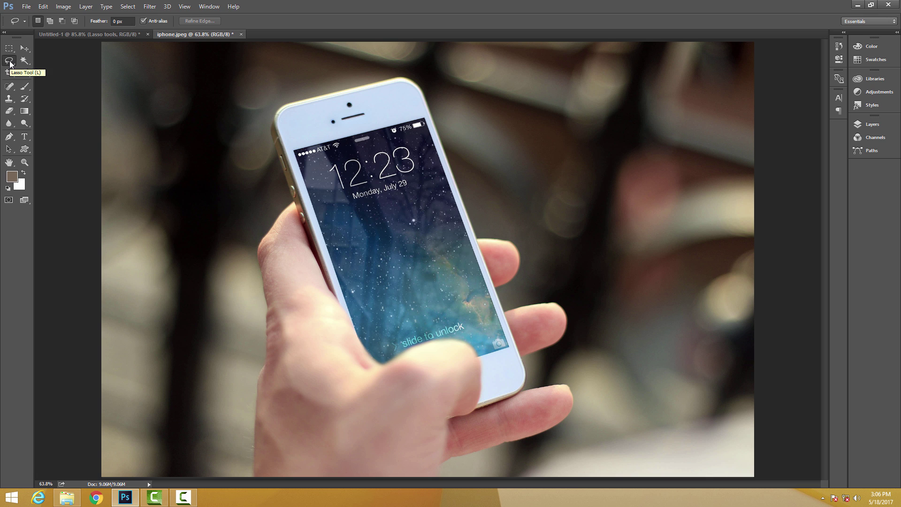
# Activate the Polygonal Lasso Tool and draw a closed straight-edged selection over the blurred background beside the phone.
pyautogui.click(10, 63)
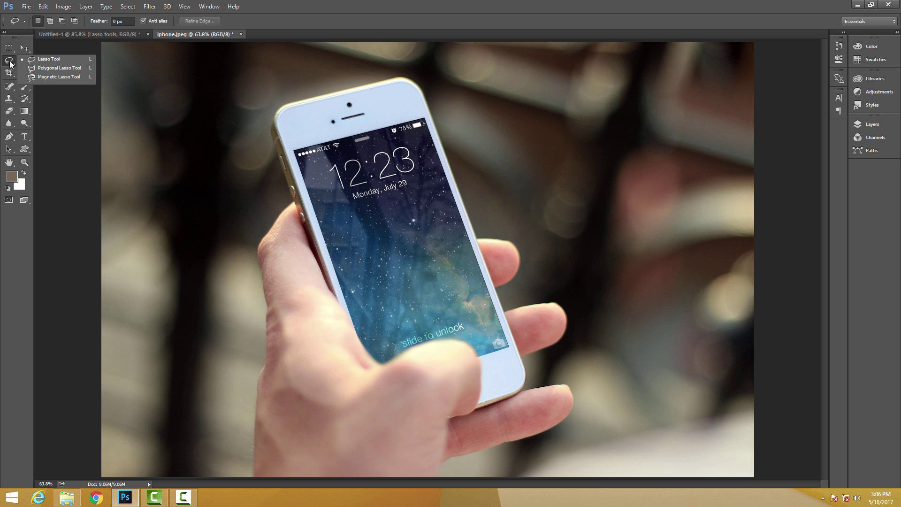
pyautogui.click(58, 68)
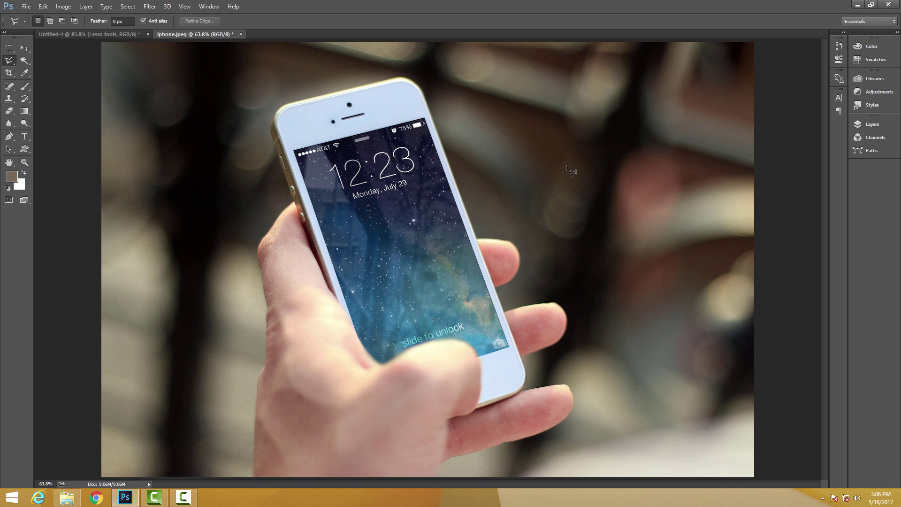
pyautogui.click(526, 177)
pyautogui.click(546, 123)
pyautogui.click(659, 223)
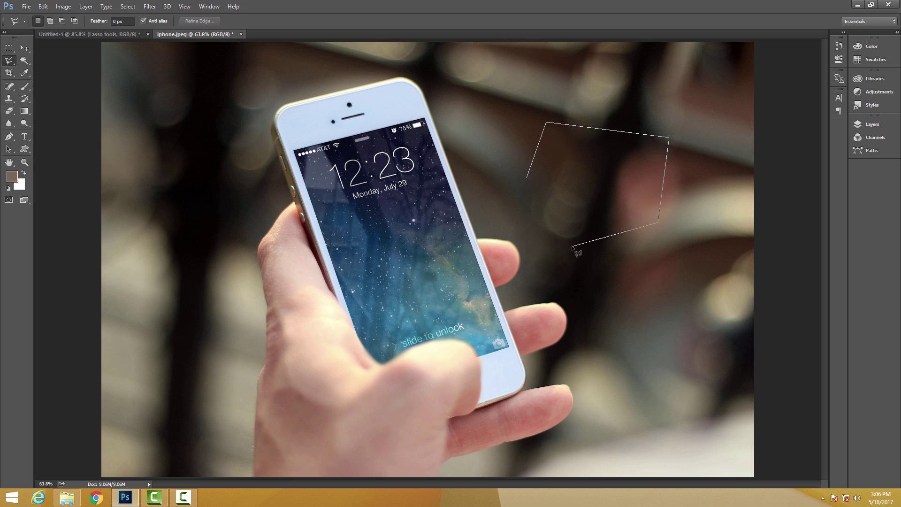
pyautogui.click(572, 245)
pyautogui.click(526, 180)
pyautogui.click(527, 178)
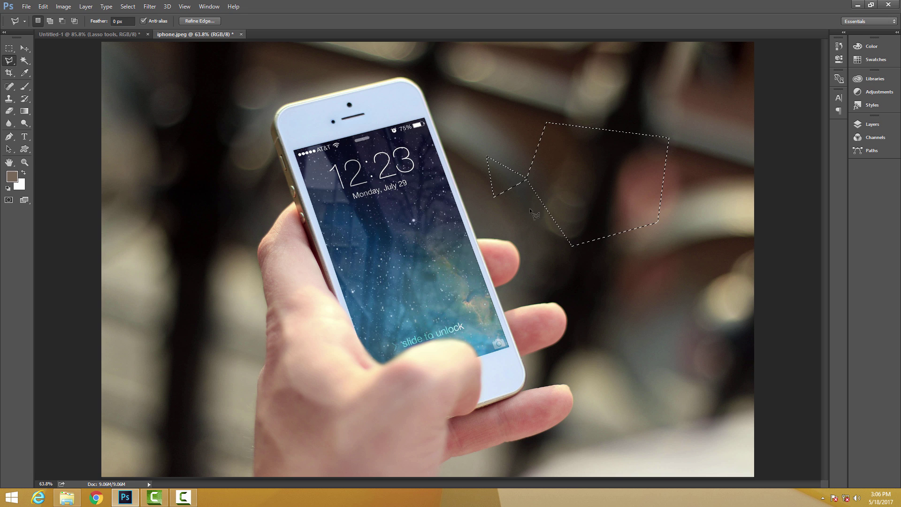
# Place more polygonal lasso points over the blurred background and deselect everything.
pyautogui.click(660, 227)
pyautogui.click(716, 238)
pyautogui.click(745, 288)
pyautogui.click(614, 307)
pyautogui.hotkey('ctrl', 'd')
# Draw rectangular marquee selections over the blurred background beside the phone and deselect them.
pyautogui.click(10, 49)
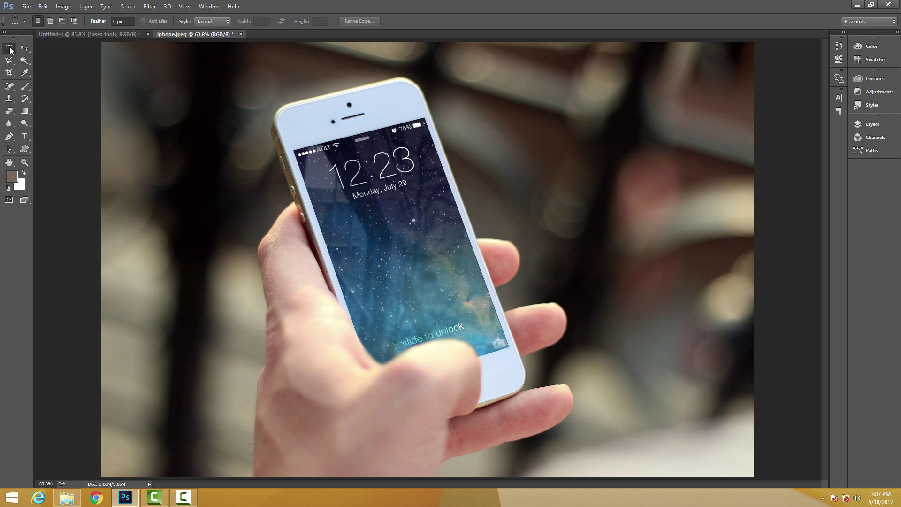
pyautogui.moveTo(498, 112); pyautogui.dragTo(714, 167)
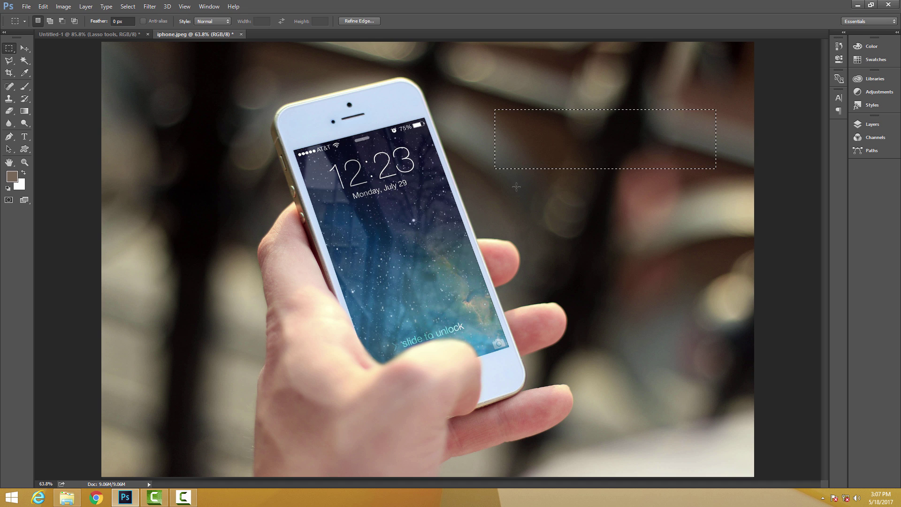
pyautogui.moveTo(523, 111); pyautogui.dragTo(623, 182)
pyautogui.click(92, 106)
# Draw a closed four-cornered selection with the Polygonal Lasso Tool over the blurred background beside the phone and deselect it.
pyautogui.click(9, 60)
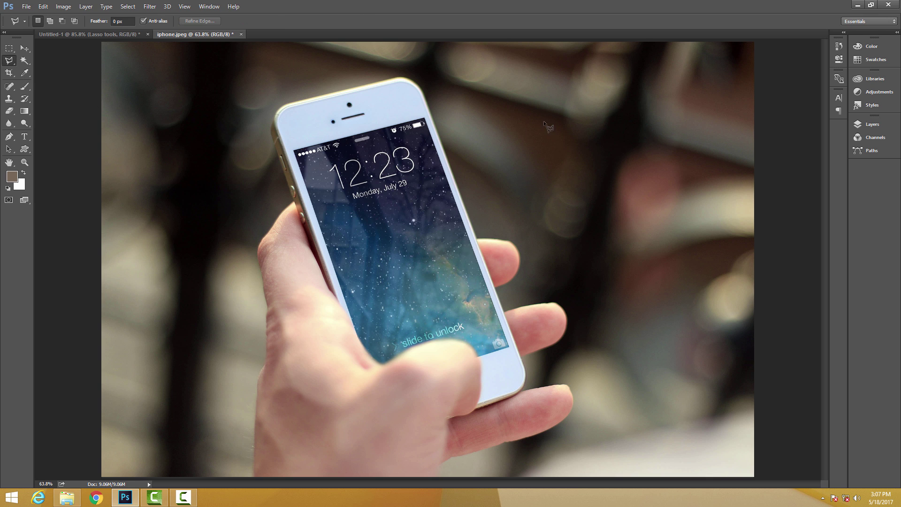
pyautogui.click(513, 86)
pyautogui.click(686, 85)
pyautogui.click(519, 165)
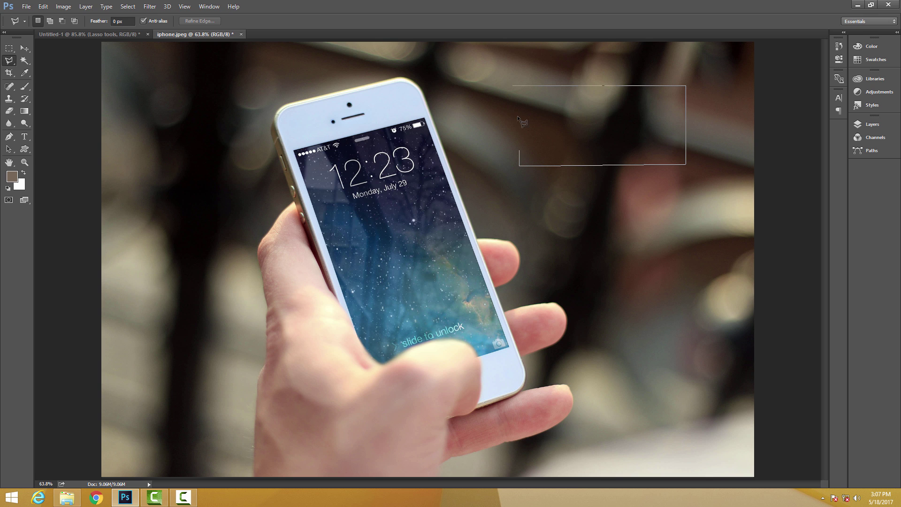
pyautogui.click(514, 84)
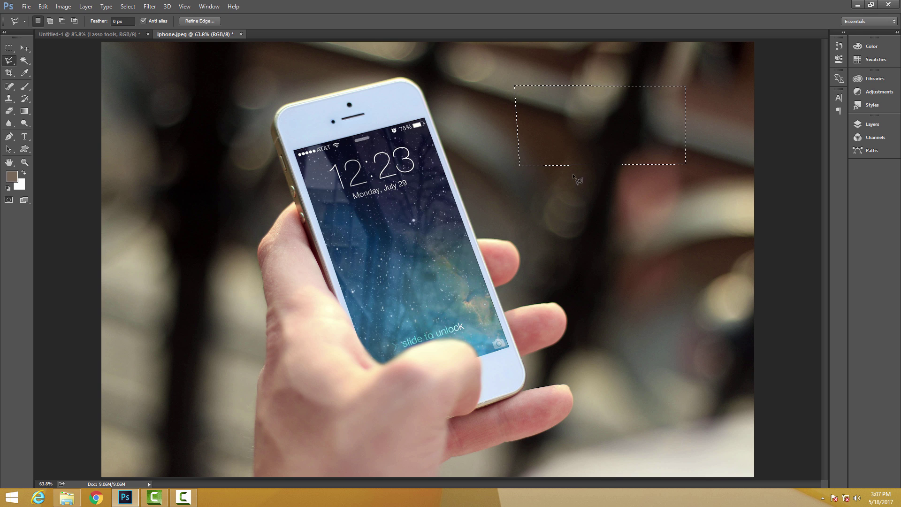
pyautogui.hotkey('ctrl', 'd')
# Draw an irregular many-sided polygonal lasso selection over the blurred background beside the phone and clear it.
pyautogui.click(493, 129)
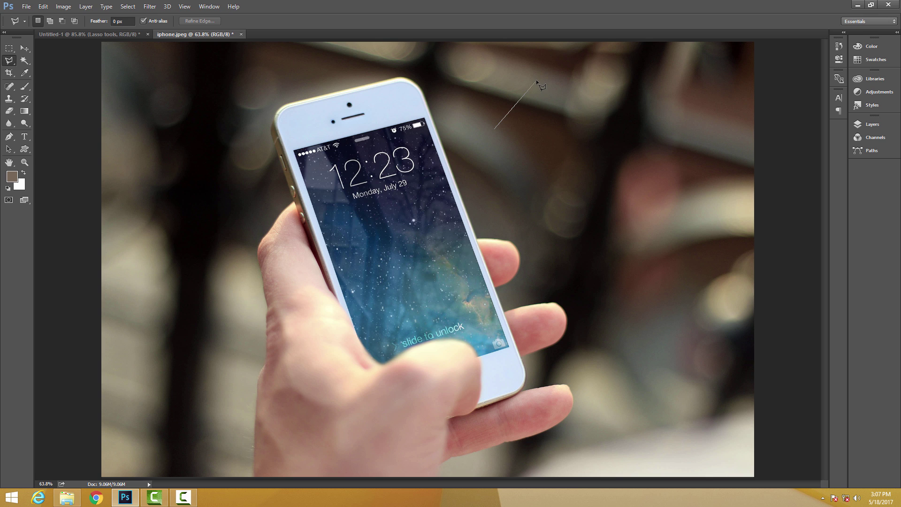
pyautogui.click(536, 81)
pyautogui.click(605, 81)
pyautogui.click(661, 124)
pyautogui.click(659, 191)
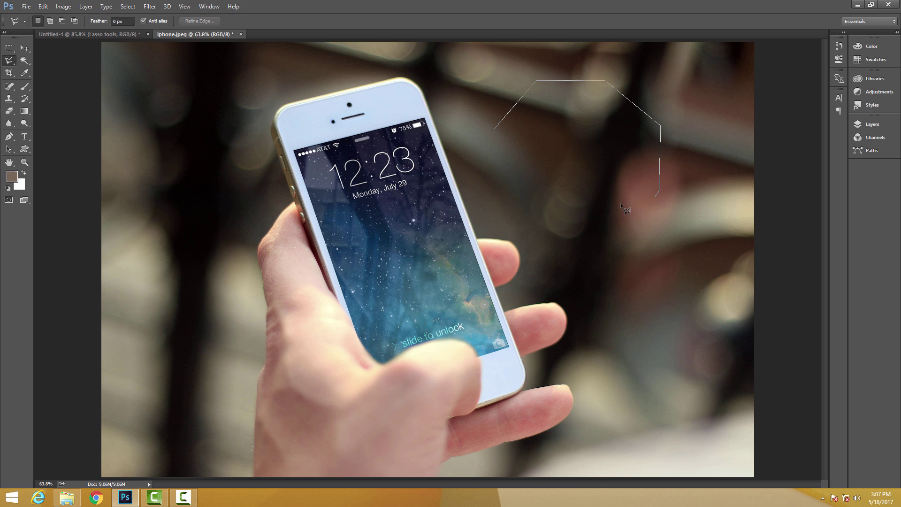
pyautogui.click(539, 197)
pyautogui.click(574, 114)
pyautogui.click(501, 166)
pyautogui.click(498, 127)
pyautogui.hotkey('ctrl', 'd')
# Start a polygonal lasso outline at the phone screen's upper-left corner and trace its top, right and bottom edges up to the thumb.
pyautogui.hotkey('ctrl', '1')
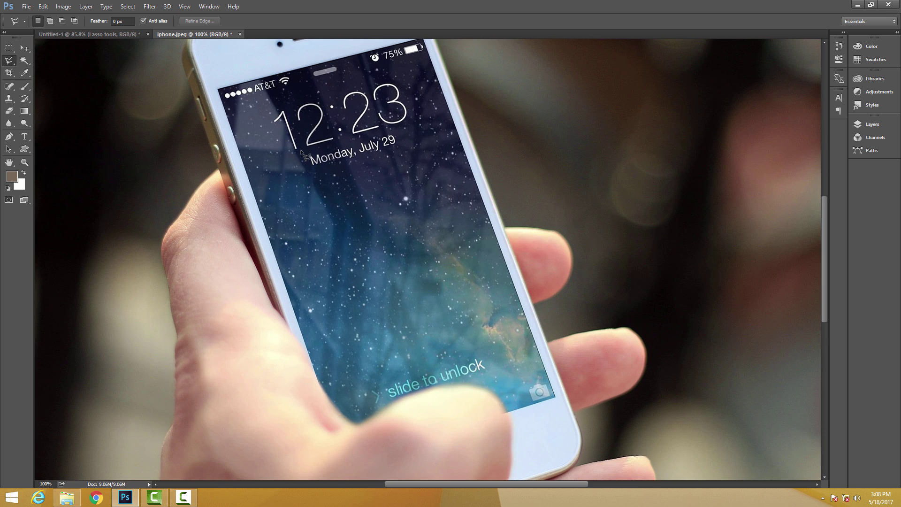
pyautogui.moveTo(303, 154); pyautogui.dragTo(336, 292)
pyautogui.hotkey('ctrl', '+')
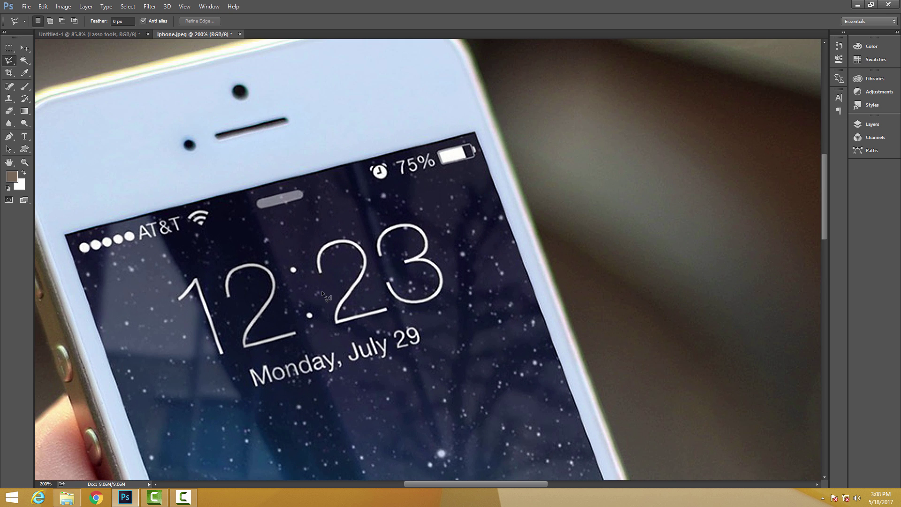
pyautogui.moveTo(307, 246); pyautogui.dragTo(405, 200)
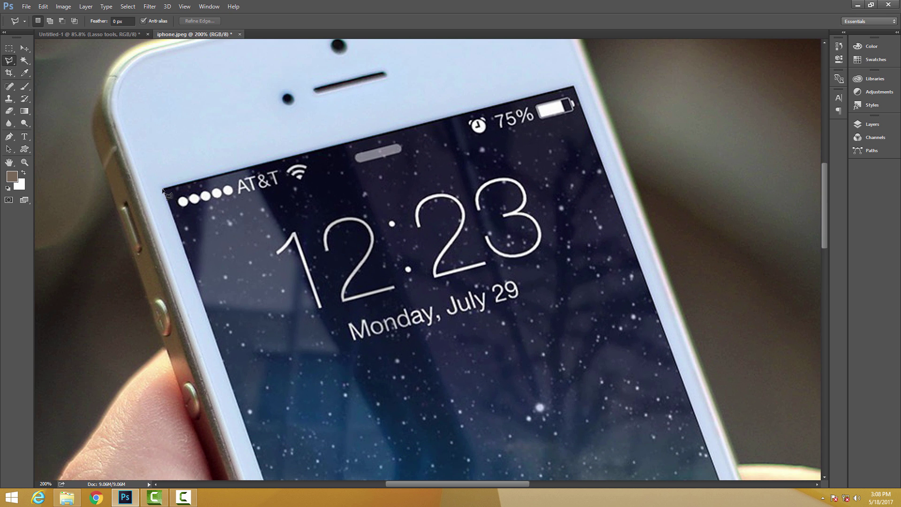
pyautogui.click(163, 188)
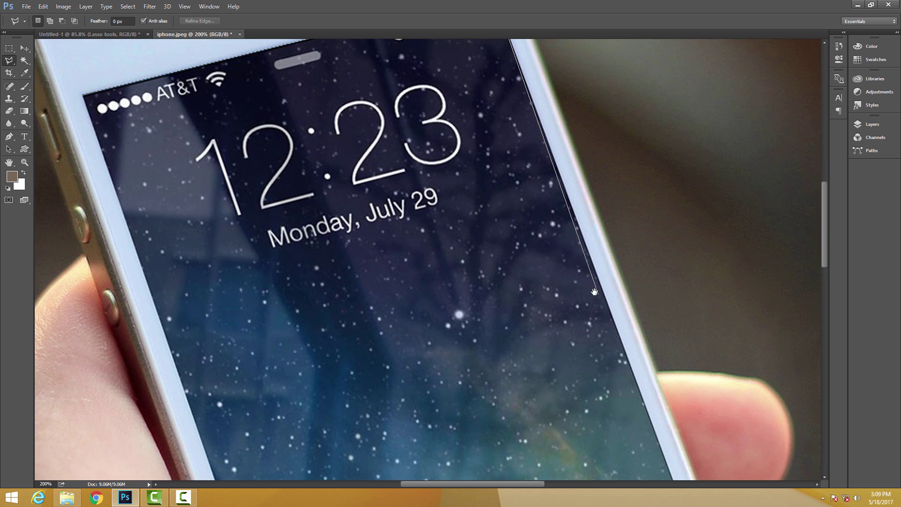
pyautogui.moveTo(594, 291); pyautogui.dragTo(587, 162)
pyautogui.moveTo(591, 324)
pyautogui.mouseDown()
pyautogui.moveTo(542, 163)
pyautogui.moveTo(550, 247)
pyautogui.mouseUp()
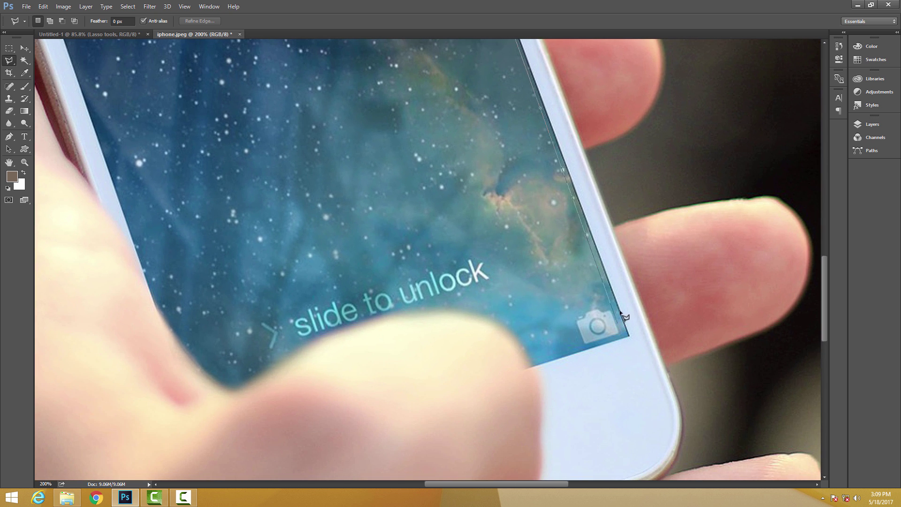
pyautogui.click(630, 337)
pyautogui.click(534, 368)
# Continue the polygonal lasso outline with short segments around the thumb's curve and up the hand's edge along the phone screen.
pyautogui.moveTo(539, 329)
pyautogui.mouseDown()
pyautogui.moveTo(584, 213)
pyautogui.moveTo(646, 229)
pyautogui.mouseUp()
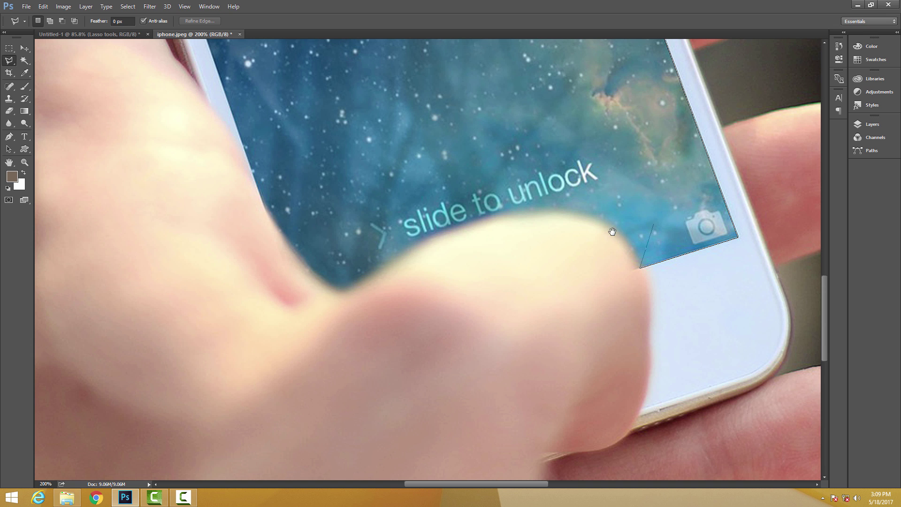
pyautogui.moveTo(563, 242); pyautogui.dragTo(620, 281)
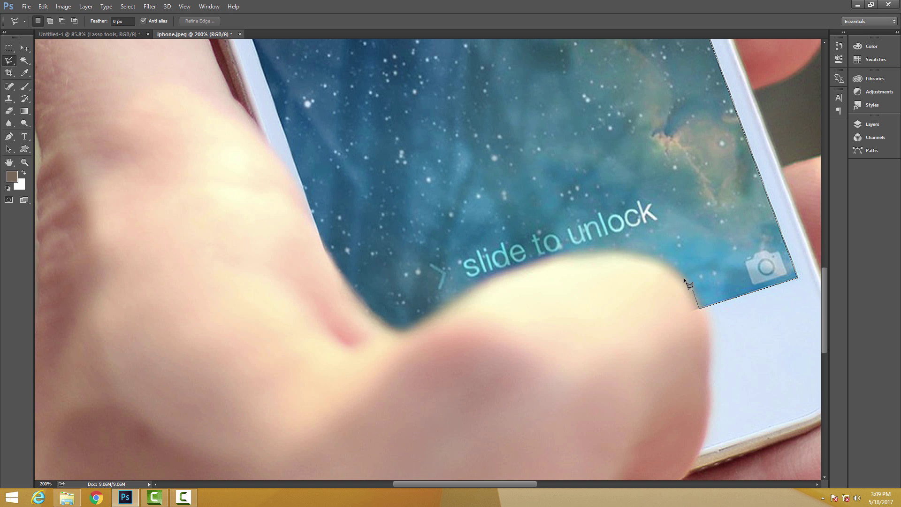
pyautogui.click(643, 255)
pyautogui.click(612, 253)
pyautogui.click(563, 257)
pyautogui.click(518, 269)
pyautogui.click(417, 329)
pyautogui.click(397, 334)
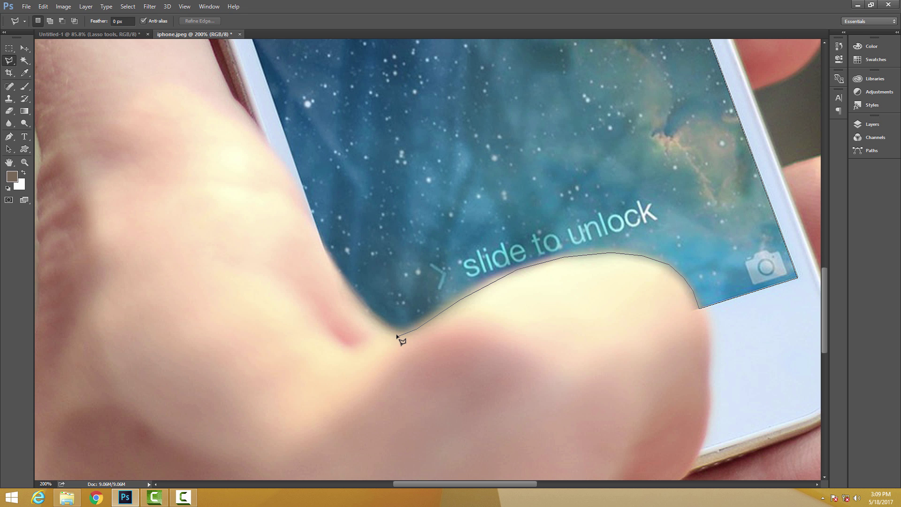
pyautogui.click(376, 320)
pyautogui.click(327, 260)
# Remove the misplaced lasso points near the phone screen's left edge and place a point closer to where the hand meets it.
pyautogui.moveTo(271, 141)
pyautogui.mouseDown()
pyautogui.moveTo(284, 300)
pyautogui.moveTo(303, 361)
pyautogui.moveTo(286, 301)
pyautogui.moveTo(285, 254)
pyautogui.mouseUp()
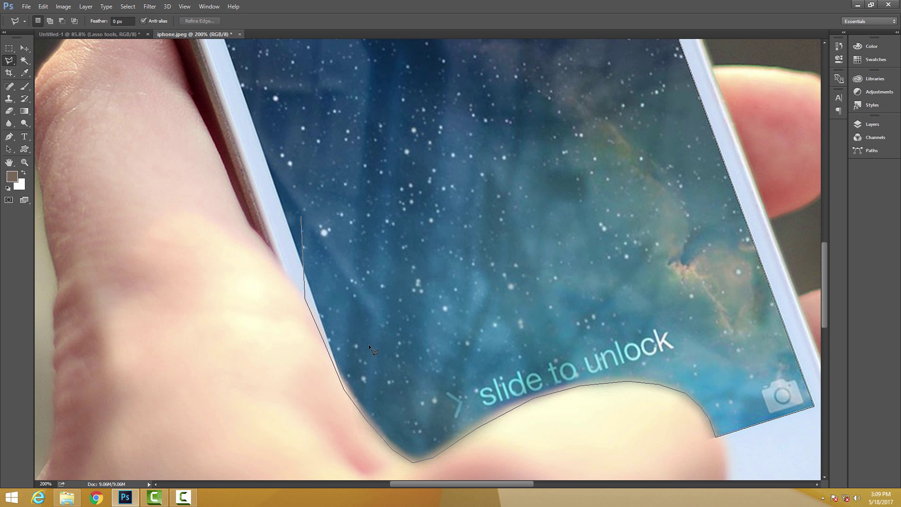
pyautogui.click(306, 299)
pyautogui.press('Delete')
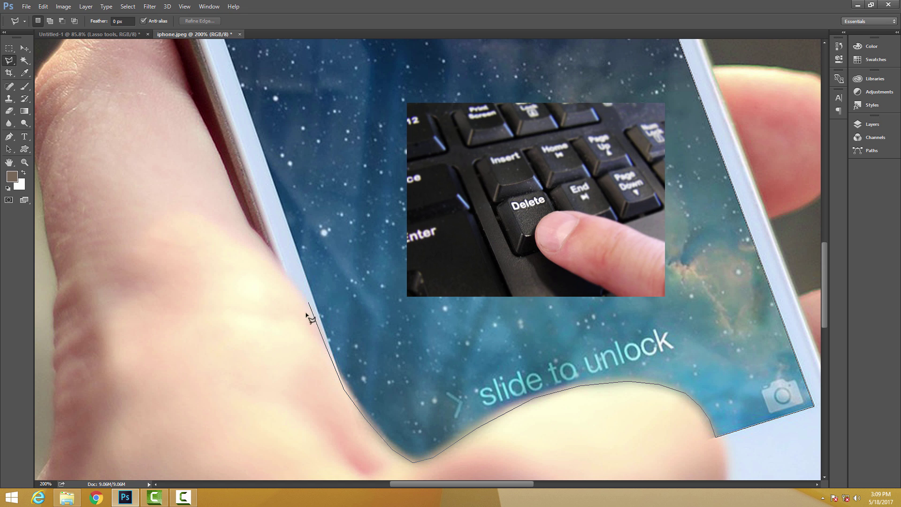
pyautogui.press('Delete')
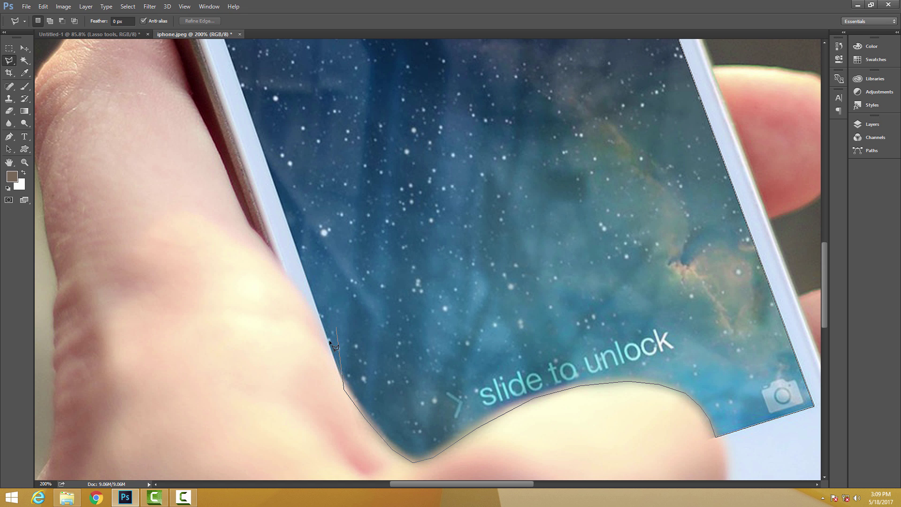
pyautogui.click(341, 374)
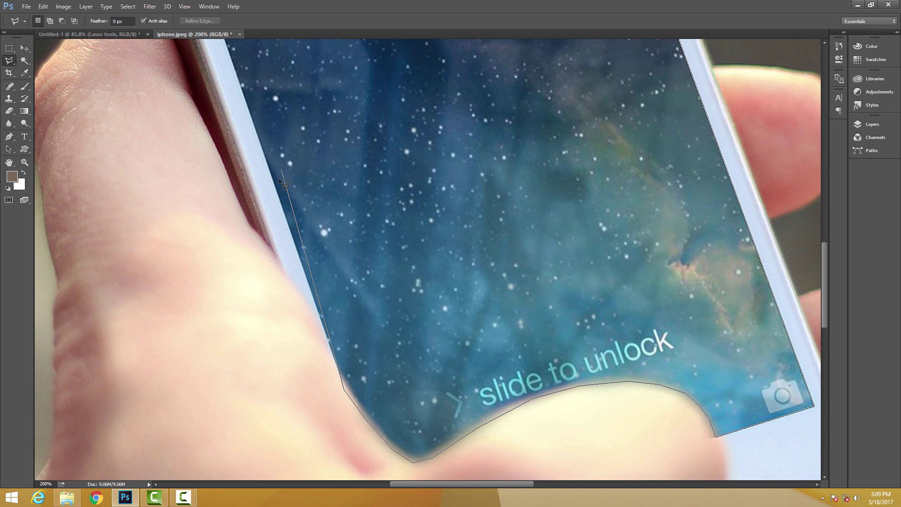
pyautogui.click(492, 167)
pyautogui.press('BackSpace')
# Follow the phone screen's left edge up to the starting corner and close the polygonal lasso selection around the screen.
pyautogui.moveTo(337, 238); pyautogui.dragTo(395, 412)
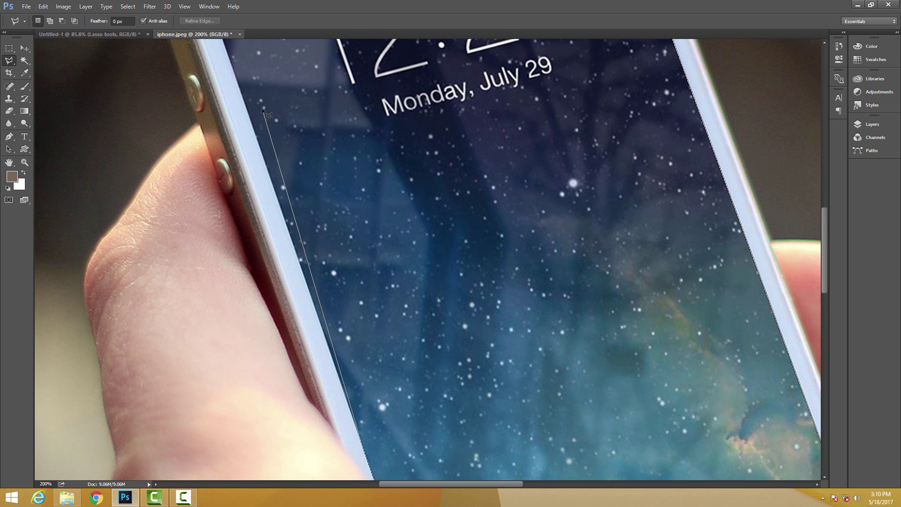
pyautogui.moveTo(257, 111); pyautogui.dragTo(340, 392)
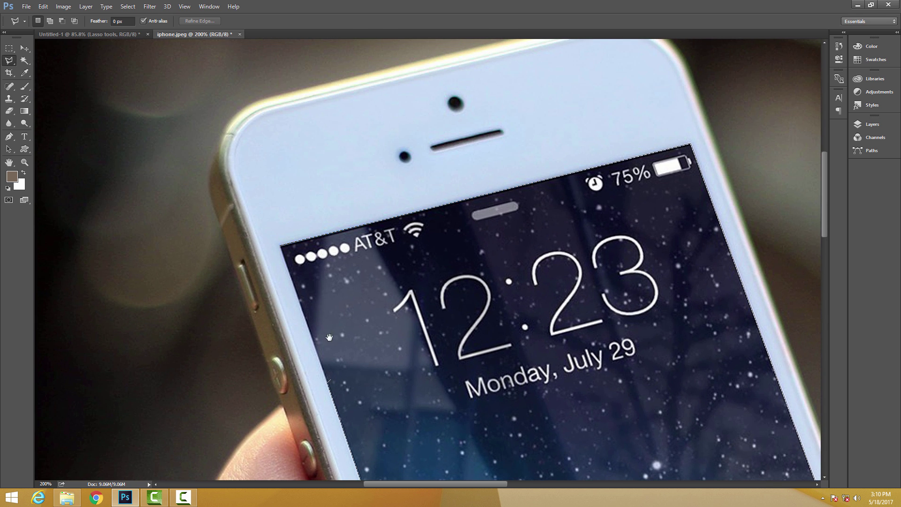
pyautogui.click(281, 244)
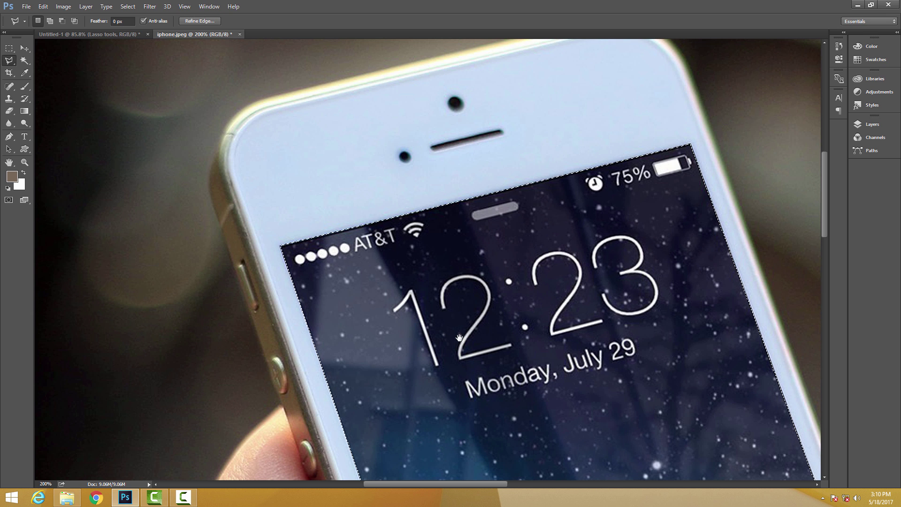
pyautogui.moveTo(459, 338); pyautogui.dragTo(365, 206)
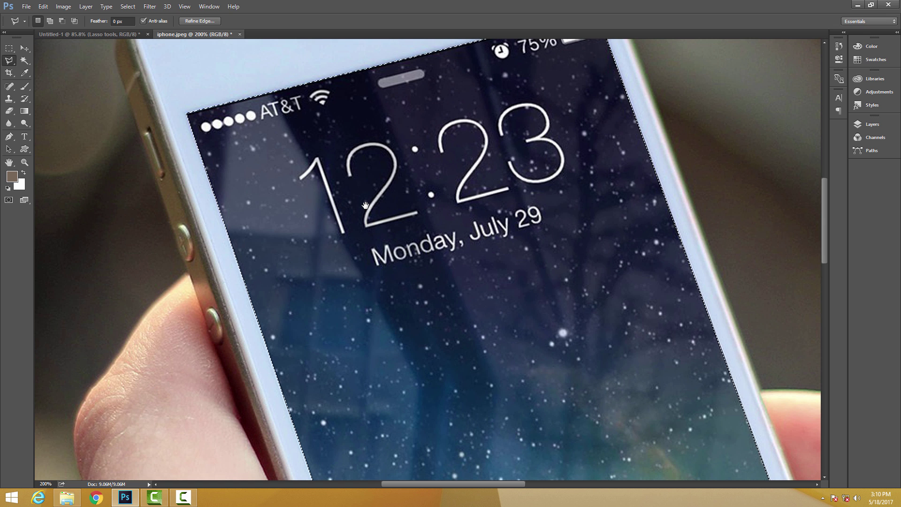
pyautogui.hotkey('ctrl', '0')
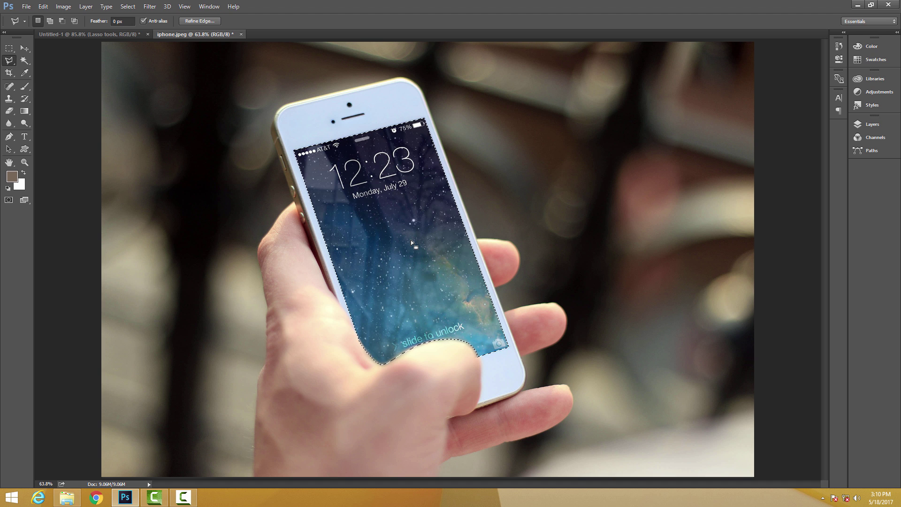
# Try filling the selected phone screen with the foreground color and moving it onto the blurred background, undoing each change.
pyautogui.hotkey('alt', 'BackSpace')
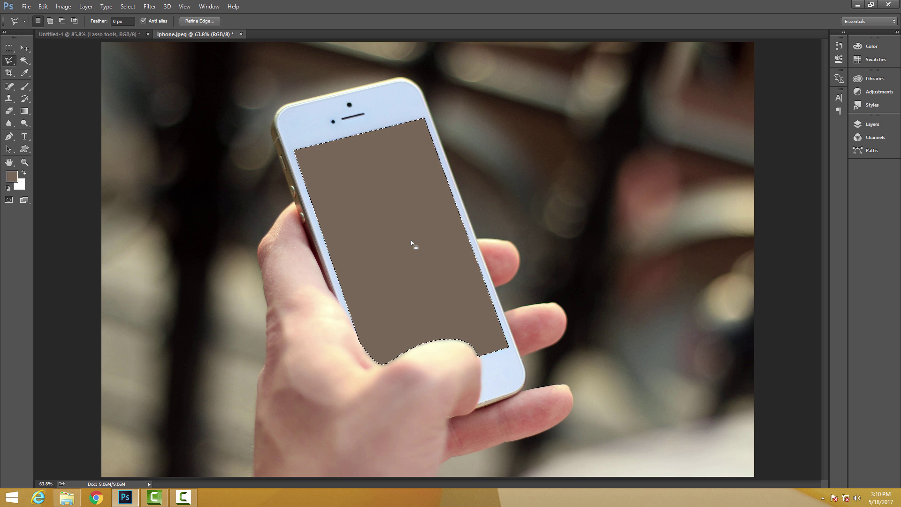
pyautogui.hotkey('ctrl', 'z')
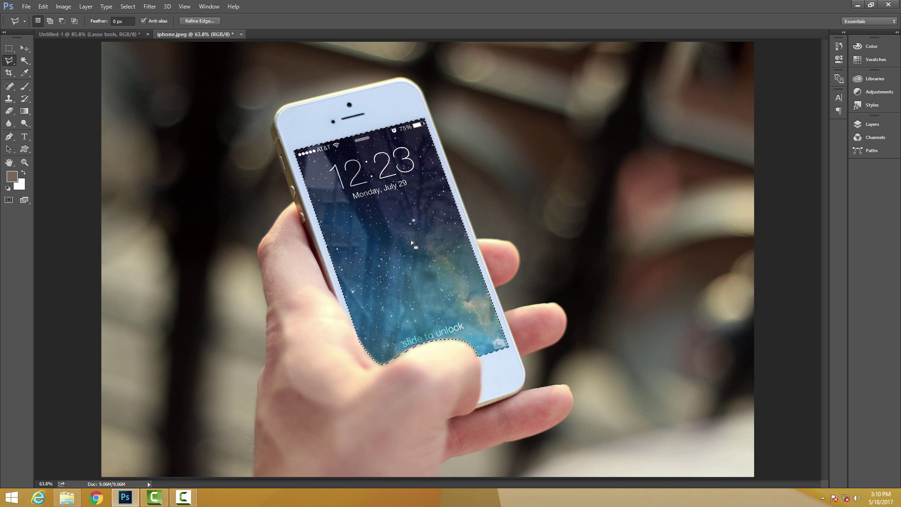
pyautogui.click(24, 48)
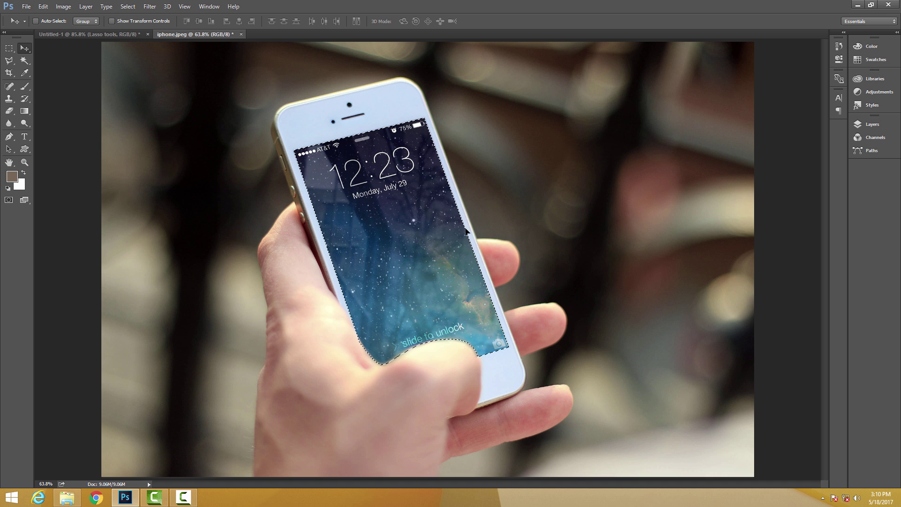
pyautogui.moveTo(385, 244); pyautogui.dragTo(613, 190)
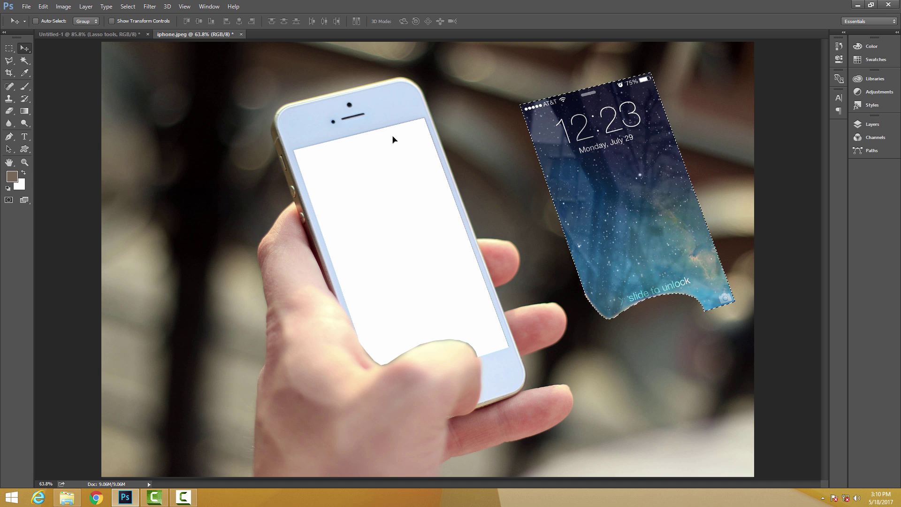
pyautogui.hotkey('ctrl', 'z')
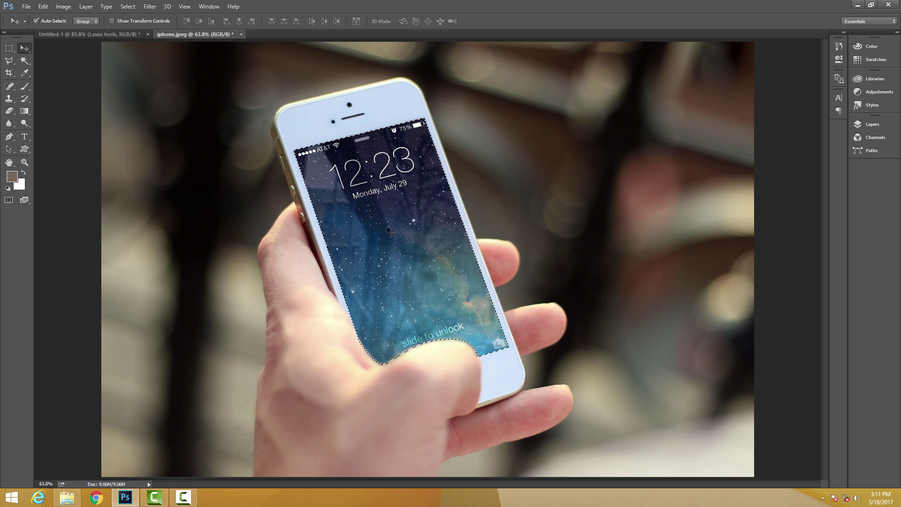
# Deselect the phone screen and draw a closed five-sided polygonal lasso selection on the white bezel near the phone's upper-left corner.
pyautogui.hotkey('ctrl', 'd')
pyautogui.press('z')
pyautogui.moveTo(253, 76); pyautogui.dragTo(459, 161)
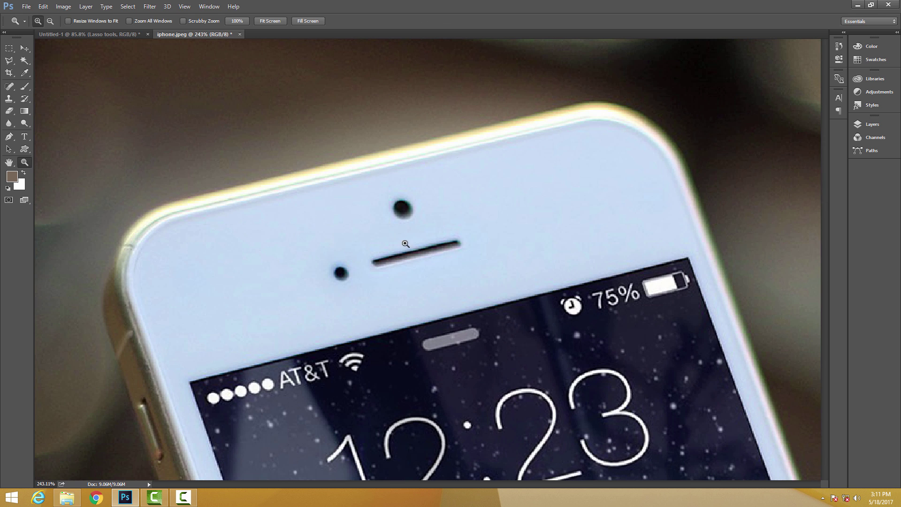
pyautogui.press('l')
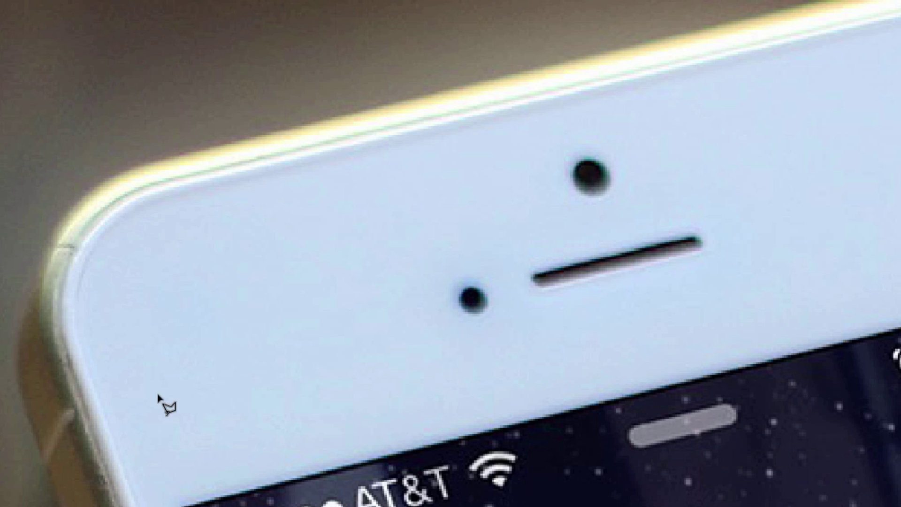
pyautogui.click(203, 234)
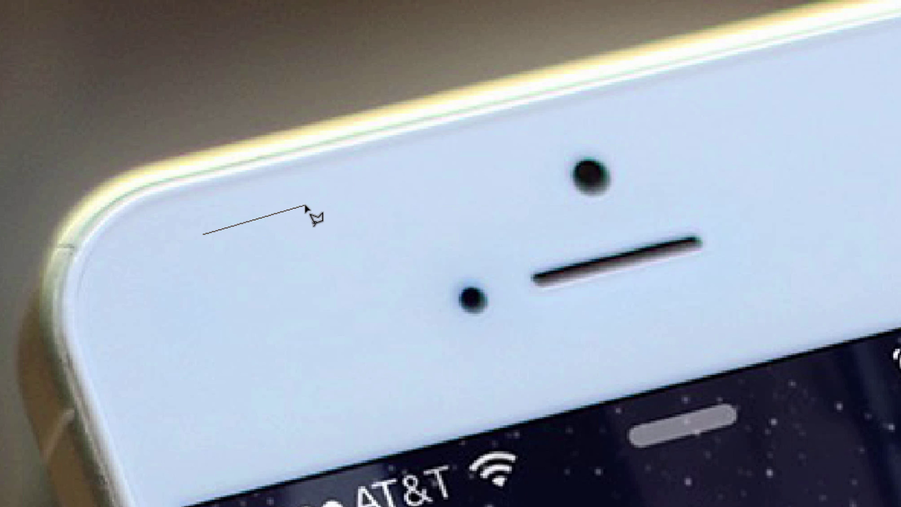
pyautogui.click(305, 205)
pyautogui.click(352, 258)
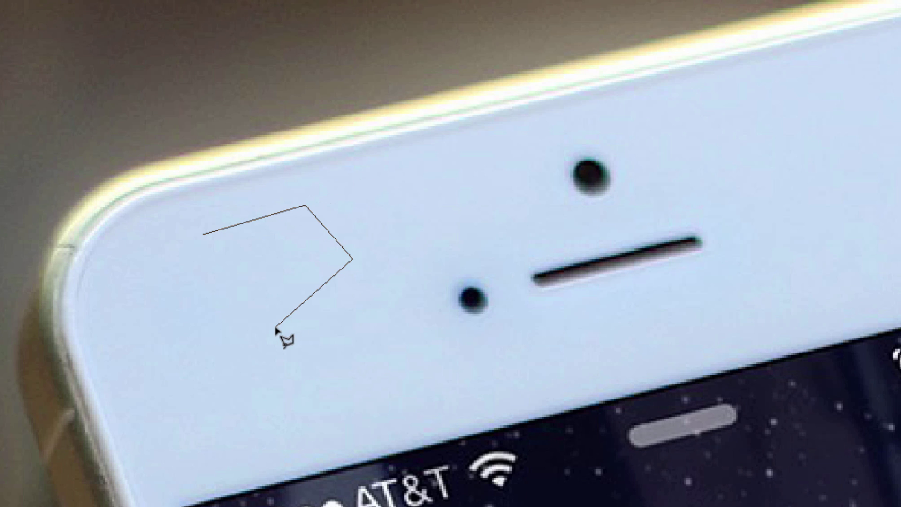
pyautogui.click(281, 334)
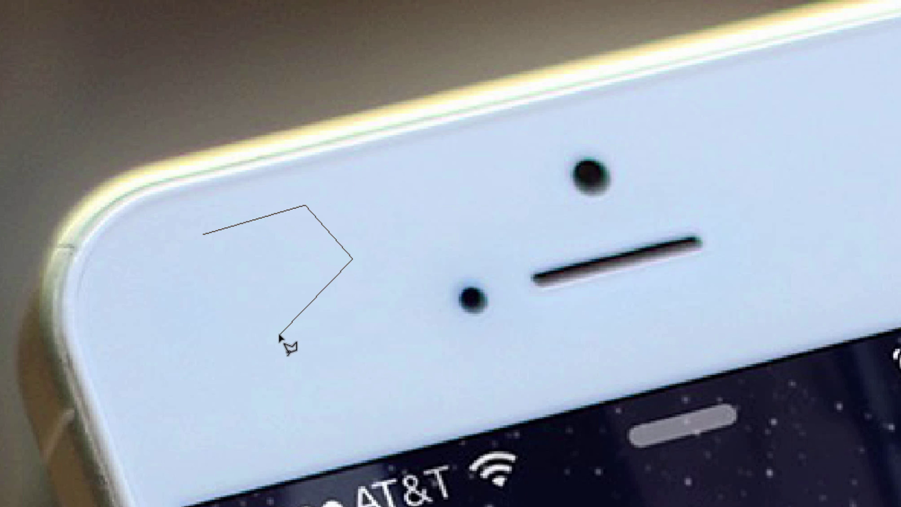
pyautogui.click(205, 328)
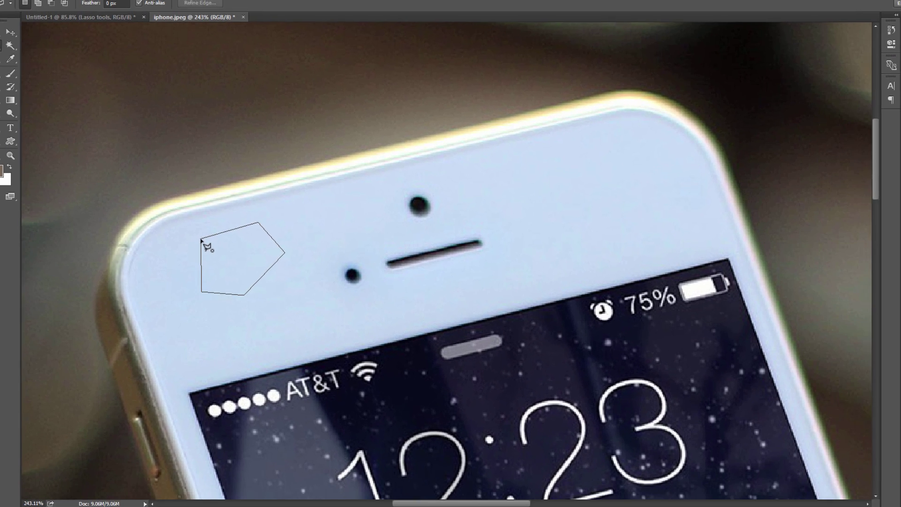
pyautogui.click(203, 235)
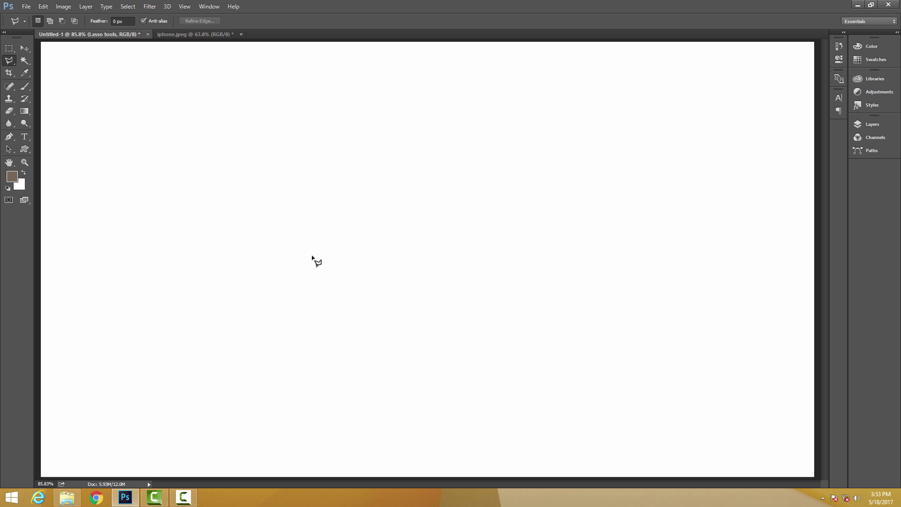
# Draw a closed lasso outline on the blank canvas, with straight segments along its top and a freehand wavy lower edge.
pyautogui.click(251, 215)
pyautogui.click(257, 182)
pyautogui.click(295, 155)
pyautogui.click(330, 137)
pyautogui.click(390, 144)
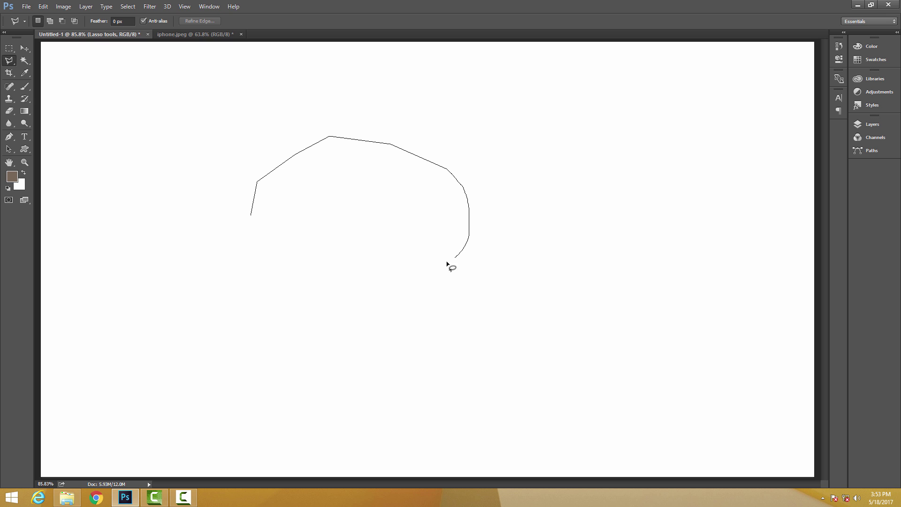
pyautogui.moveTo(446, 262)
pyautogui.mouseDown()
pyautogui.moveTo(410, 261)
pyautogui.moveTo(403, 239)
pyautogui.moveTo(414, 187)
pyautogui.moveTo(378, 175)
pyautogui.moveTo(351, 200)
pyautogui.moveTo(360, 254)
pyautogui.moveTo(312, 271)
pyautogui.mouseUp()
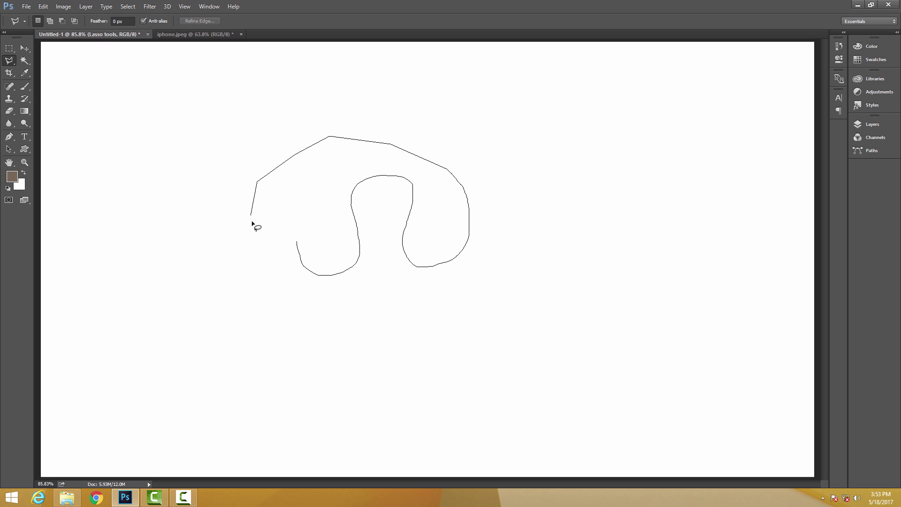
pyautogui.moveTo(251, 216); pyautogui.dragTo(251, 216)
# Draw a second closed outline mixing straight and freehand segments, and fill it with the brown foreground color, leaving nothing selected.
pyautogui.click(246, 205)
pyautogui.click(271, 168)
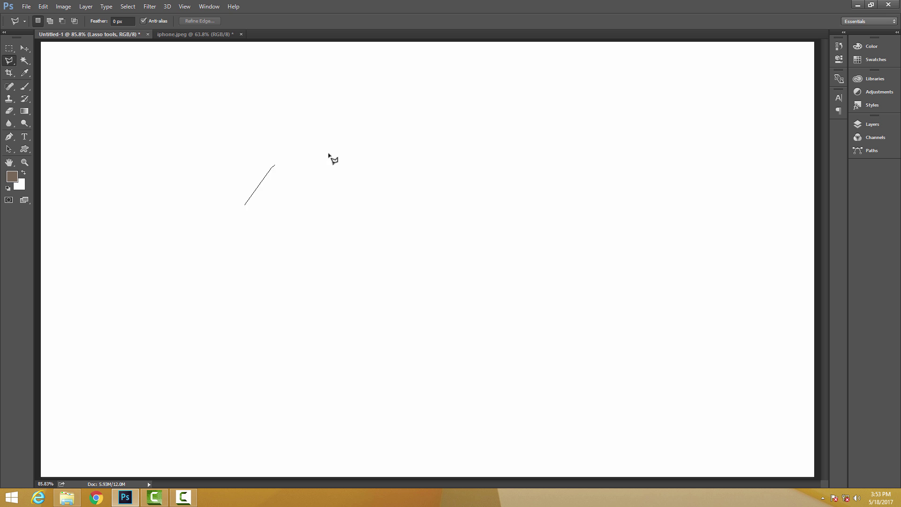
pyautogui.click(348, 150)
pyautogui.moveTo(381, 170)
pyautogui.mouseDown()
pyautogui.moveTo(302, 197)
pyautogui.moveTo(317, 240)
pyautogui.moveTo(441, 211)
pyautogui.moveTo(547, 243)
pyautogui.moveTo(453, 321)
pyautogui.moveTo(355, 314)
pyautogui.moveTo(276, 267)
pyautogui.moveTo(277, 237)
pyautogui.mouseUp()
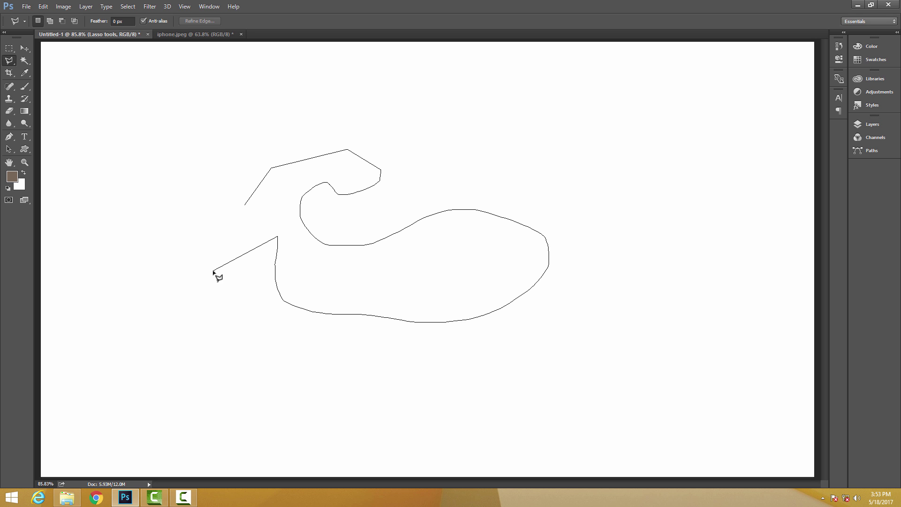
pyautogui.click(213, 270)
pyautogui.click(236, 233)
pyautogui.click(245, 205)
pyautogui.hotkey('alt', 'BackSpace')
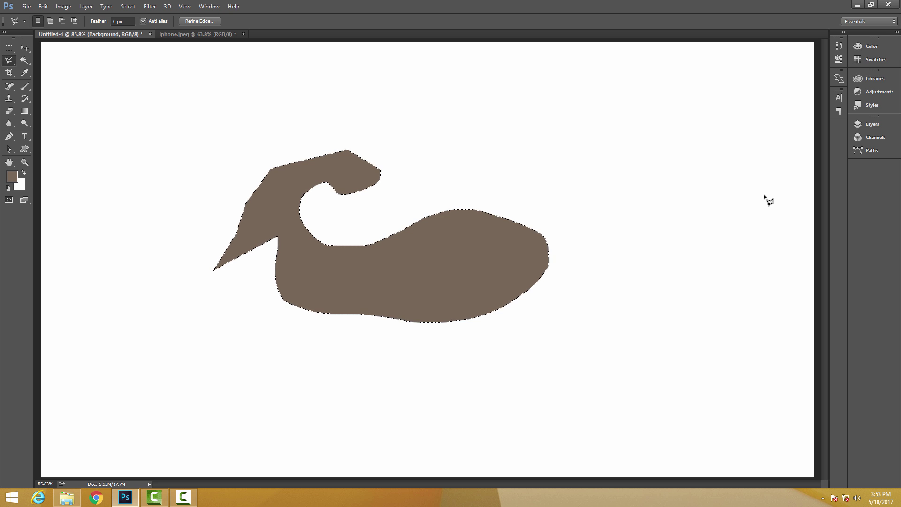
pyautogui.hotkey('ctrl', 'd')
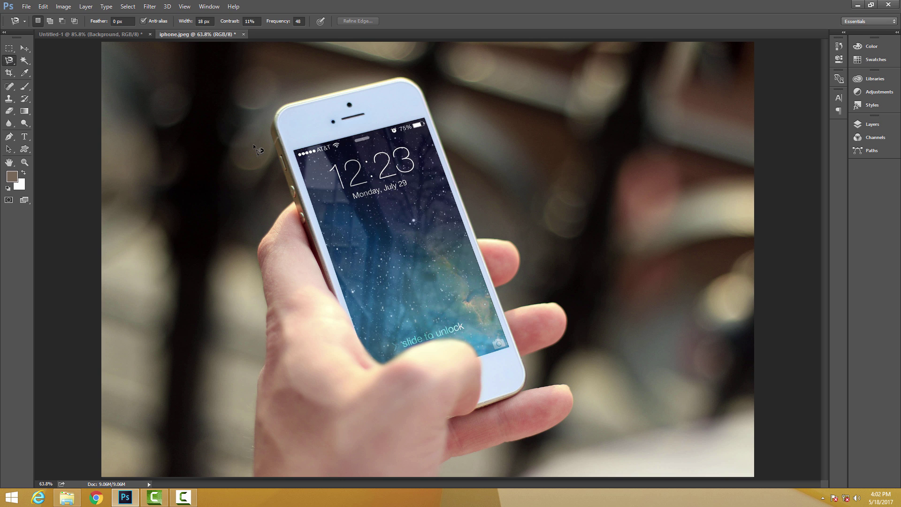
# Reduce the Magnetic Lasso width to 10 px for tracing the phone's upper-left corner in iphone.jpeg.
pyautogui.hotkey('ctrl', '1')
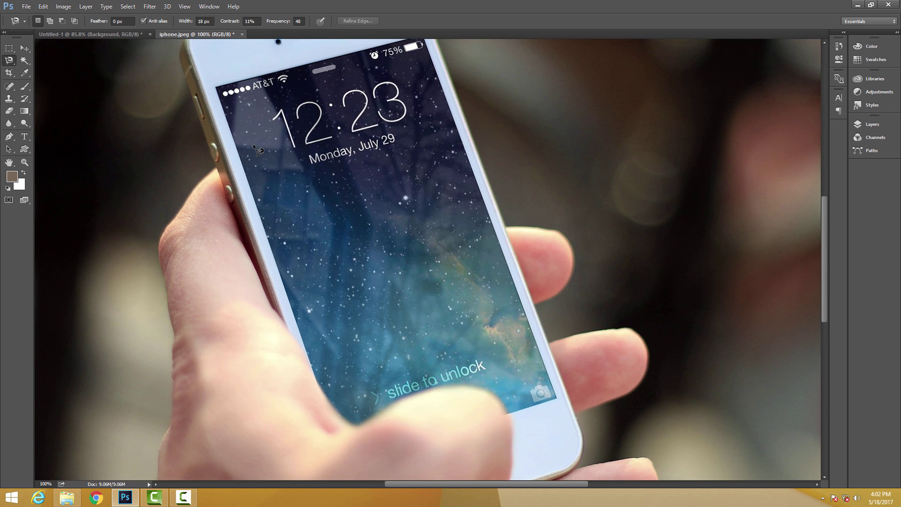
pyautogui.hotkey('ctrl', '+')
pyautogui.moveTo(200, 142); pyautogui.dragTo(464, 386)
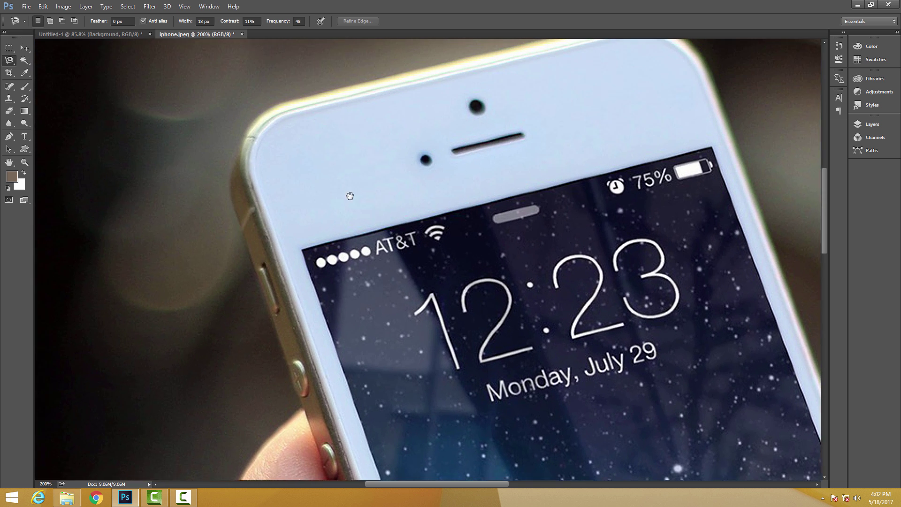
pyautogui.moveTo(350, 198); pyautogui.dragTo(380, 180)
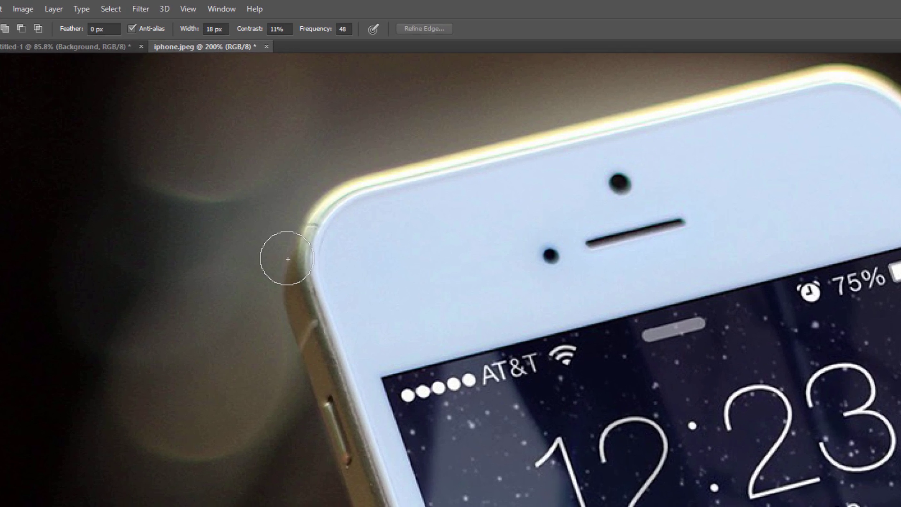
pyautogui.press('[')
pyautogui.press('[')
pyautogui.press('[')
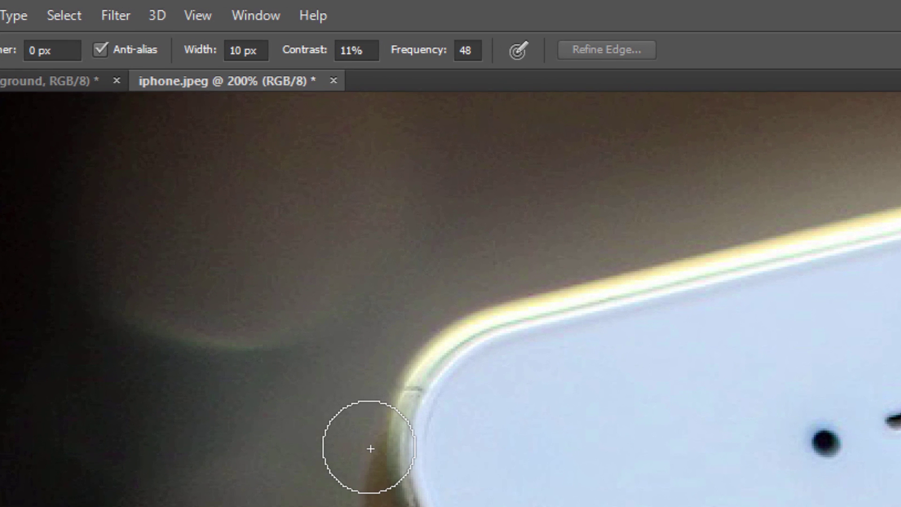
pyautogui.press('[')
# Raise the Magnetic Lasso width to 18 px and bring it back down to 13 px.
pyautogui.press(']')
pyautogui.press(']')
pyautogui.press(']')
pyautogui.press(']')
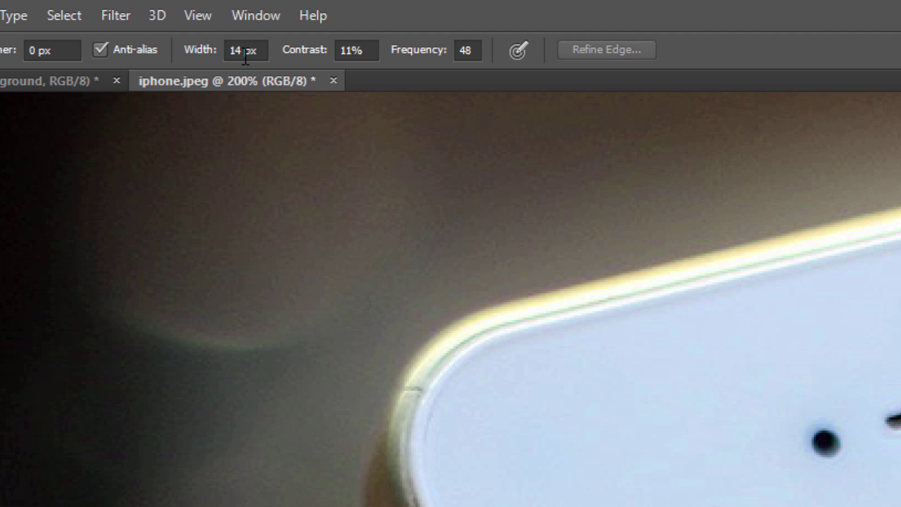
pyautogui.press(']')
pyautogui.press(']')
pyautogui.press(']')
pyautogui.press(']')
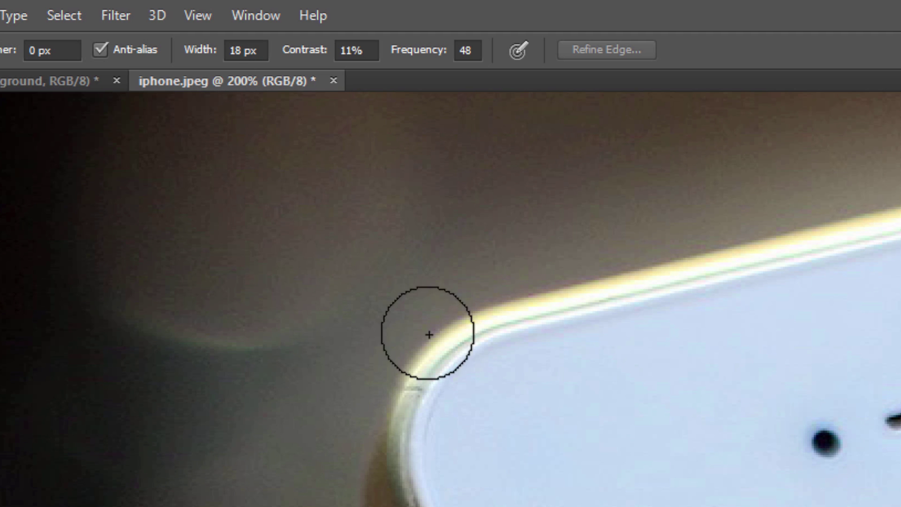
pyautogui.press(']')
pyautogui.press(']')
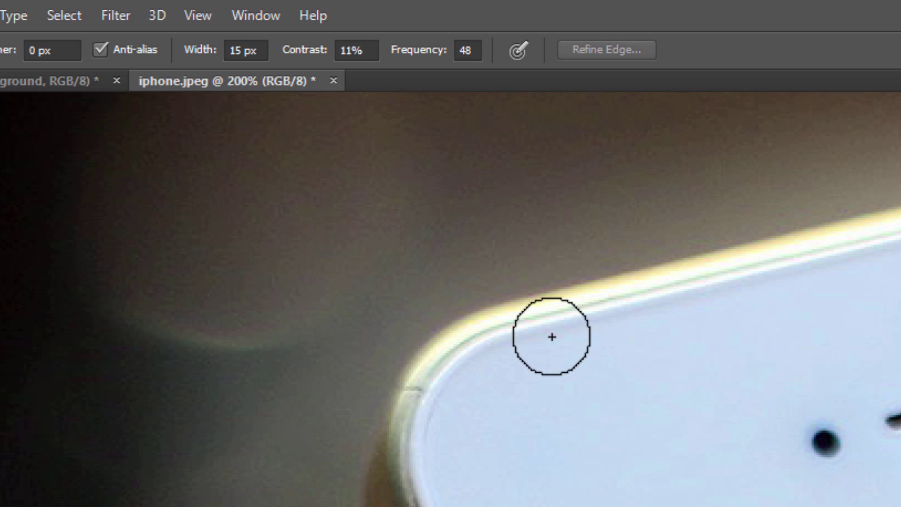
pyautogui.press('[')
pyautogui.press('[')
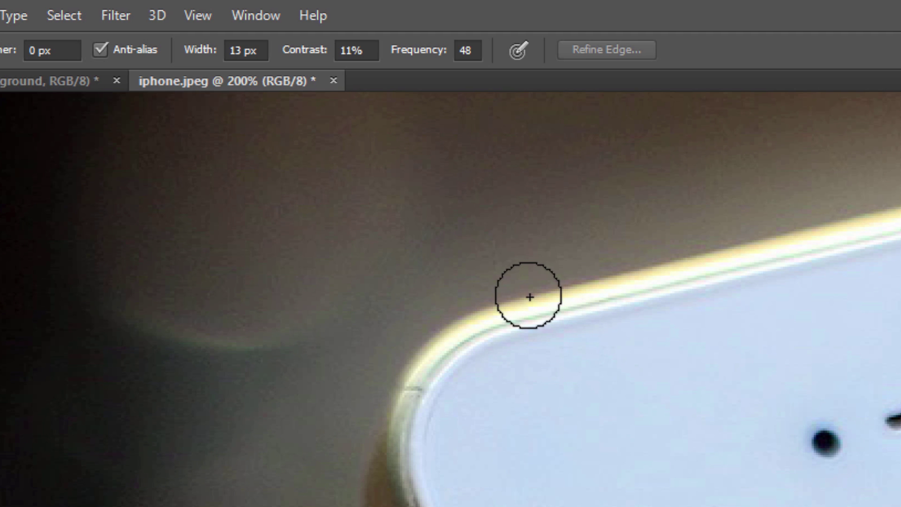
# Trace a small closed magnetic selection around the phone's upper-left corner and side edge, and deselect it.
pyautogui.click(510, 301)
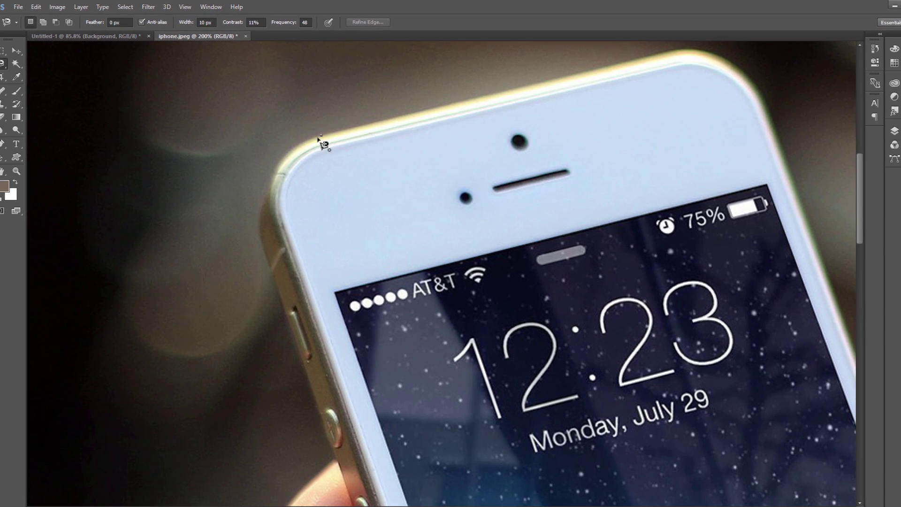
pyautogui.click(320, 137)
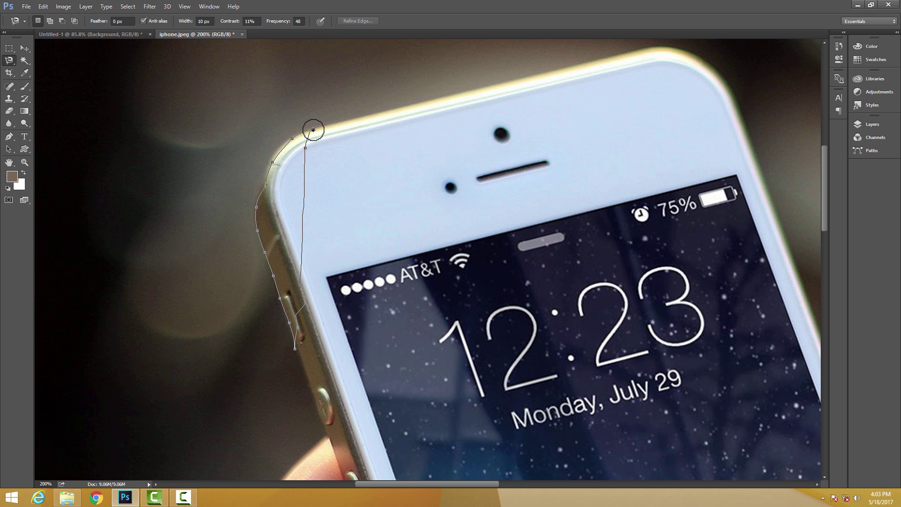
pyautogui.click(313, 129)
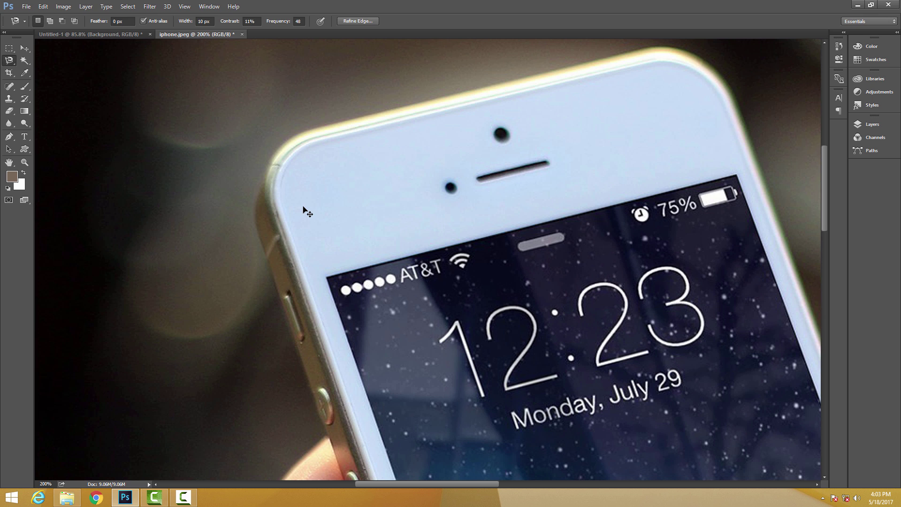
pyautogui.hotkey('ctrl', 'd')
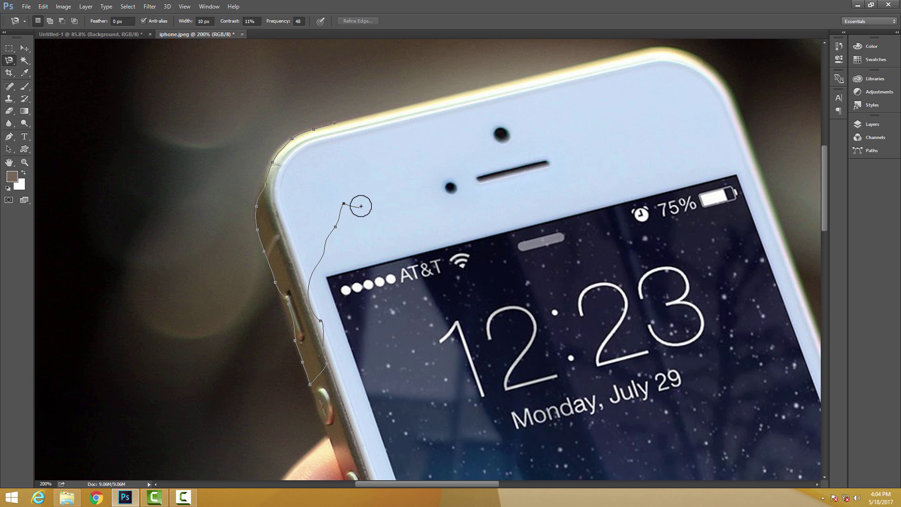
# Remove the stray magnetic lasso anchor points across the white bezel, back to the phone's left edge.
pyautogui.press('BackSpace')
pyautogui.press('BackSpace')
pyautogui.press('BackSpace')
pyautogui.press('BackSpace')
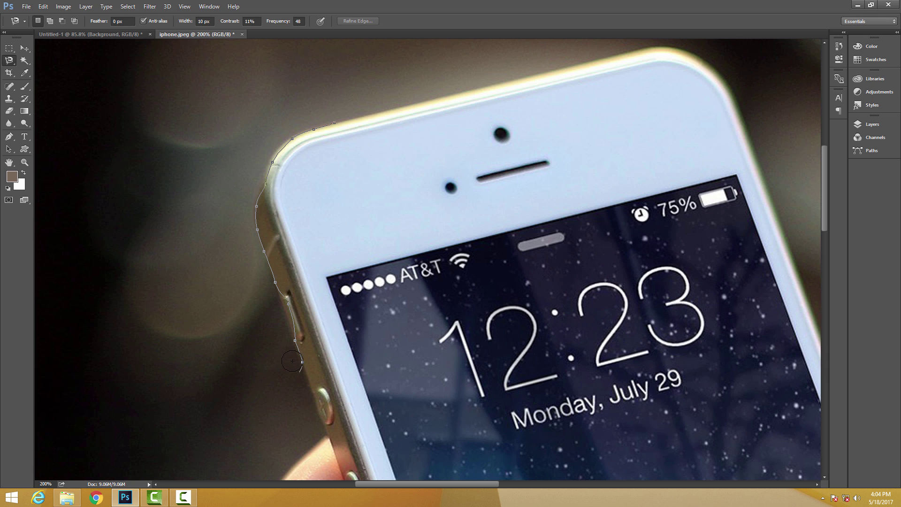
pyautogui.press('BackSpace')
pyautogui.press('BackSpace')
pyautogui.press('BackSpace')
pyautogui.press('BackSpace')
pyautogui.press('BackSpace')
# Continue the magnetic outline down the phone's left edge and the outer edge of the hand to the image's bottom.
pyautogui.moveTo(325, 434)
pyautogui.mouseDown()
pyautogui.moveTo(332, 231)
pyautogui.moveTo(381, 188)
pyautogui.mouseUp()
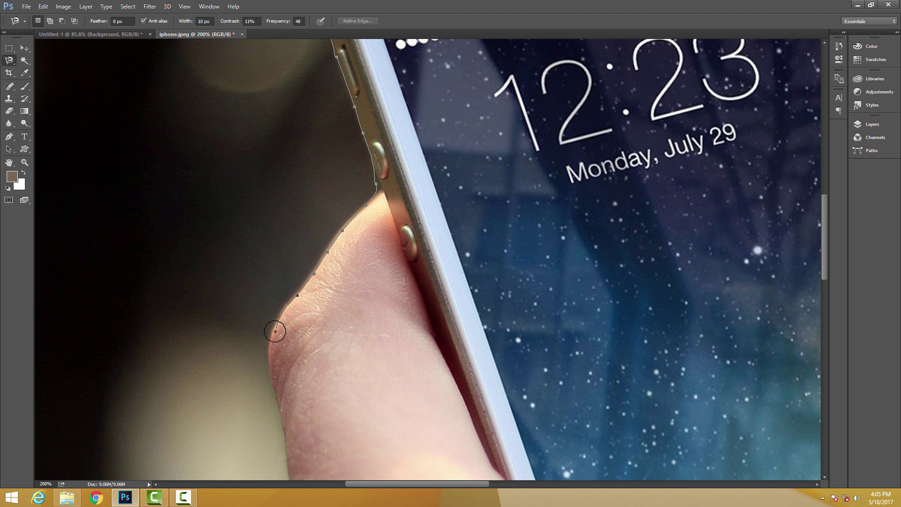
pyautogui.moveTo(271, 371)
pyautogui.mouseDown()
pyautogui.moveTo(258, 145)
pyautogui.moveTo(261, 164)
pyautogui.mouseUp()
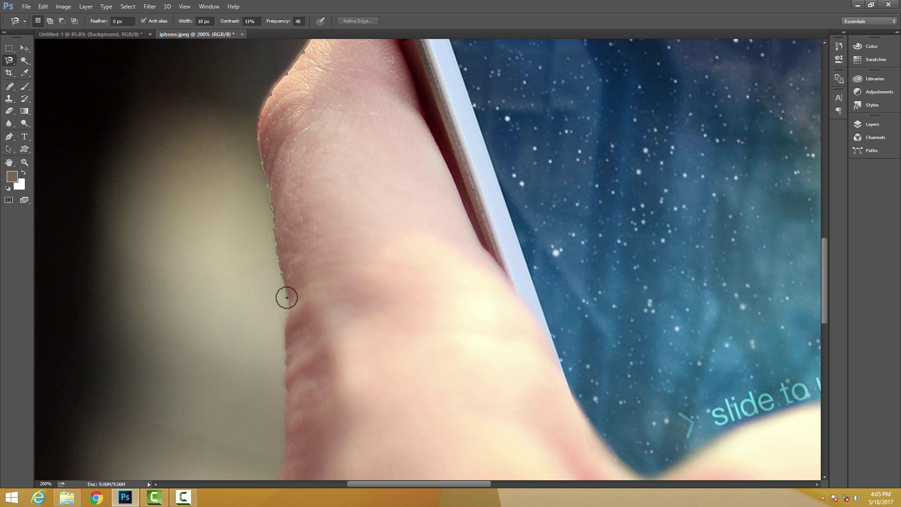
pyautogui.moveTo(286, 286); pyautogui.dragTo(276, 161)
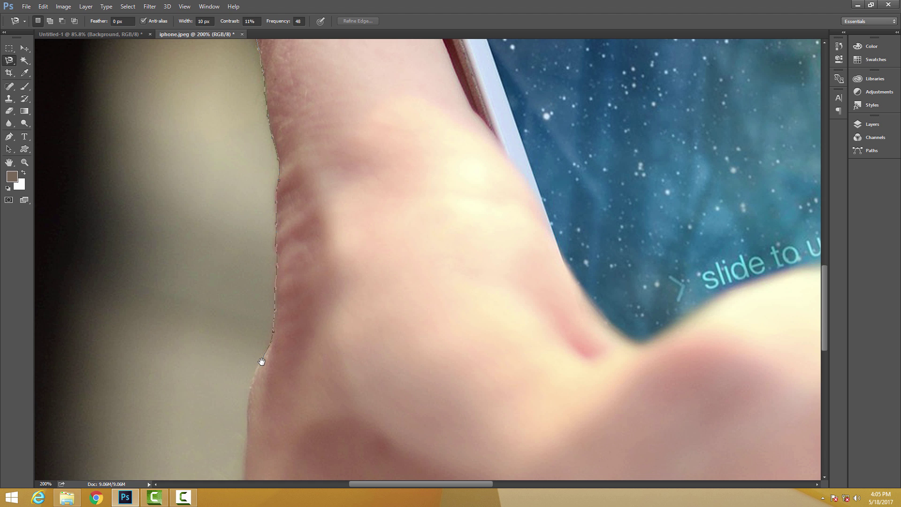
pyautogui.moveTo(262, 362)
pyautogui.mouseDown()
pyautogui.moveTo(303, 136)
pyautogui.moveTo(294, 147)
pyautogui.mouseUp()
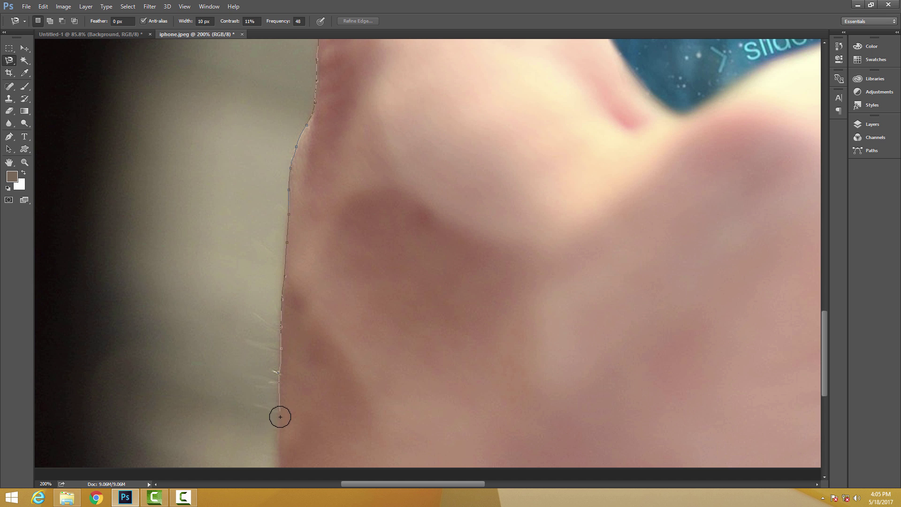
pyautogui.moveTo(280, 469); pyautogui.dragTo(186, 250)
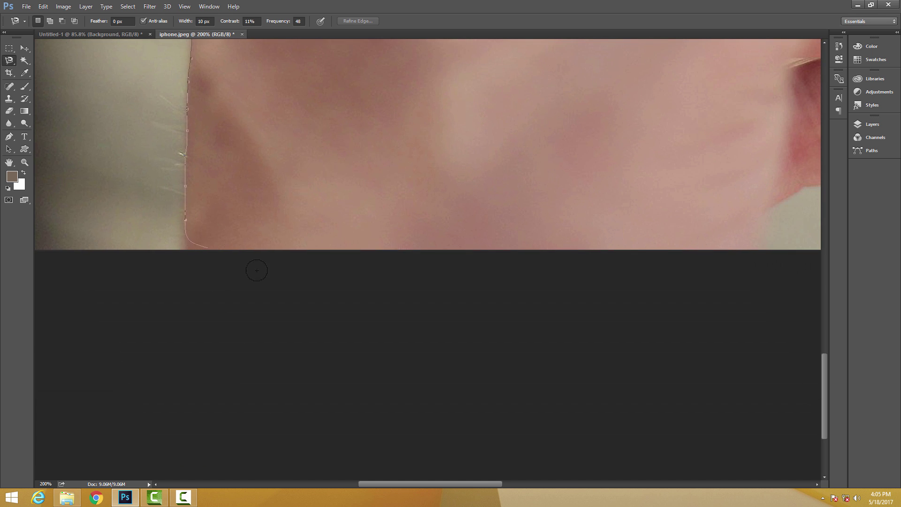
# Trace along the image's bottom edge below the wrist and around the lowest finger to the phone's lower-right corner.
pyautogui.moveTo(678, 251)
pyautogui.mouseDown()
pyautogui.moveTo(183, 298)
pyautogui.moveTo(225, 301)
pyautogui.mouseUp()
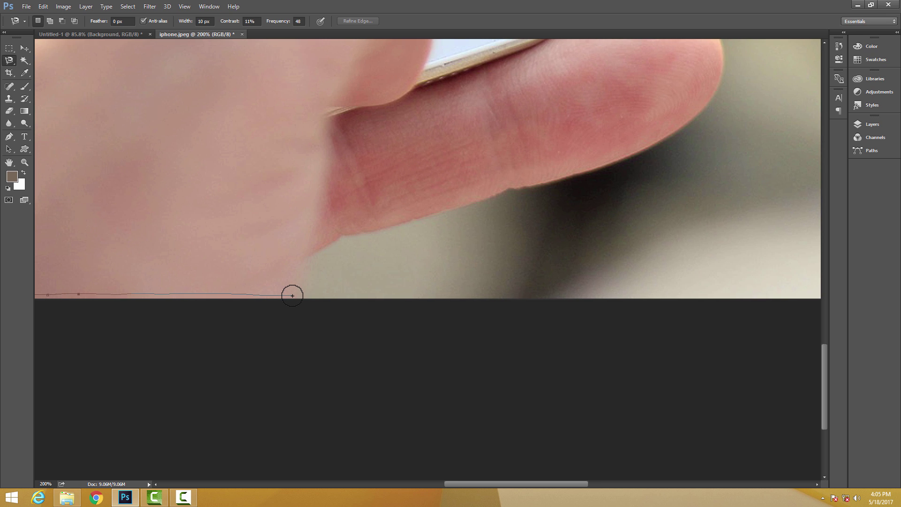
pyautogui.moveTo(292, 296)
pyautogui.mouseDown()
pyautogui.moveTo(307, 258)
pyautogui.moveTo(342, 235)
pyautogui.moveTo(366, 239)
pyautogui.moveTo(370, 227)
pyautogui.moveTo(446, 211)
pyautogui.moveTo(312, 344)
pyautogui.moveTo(369, 326)
pyautogui.mouseUp()
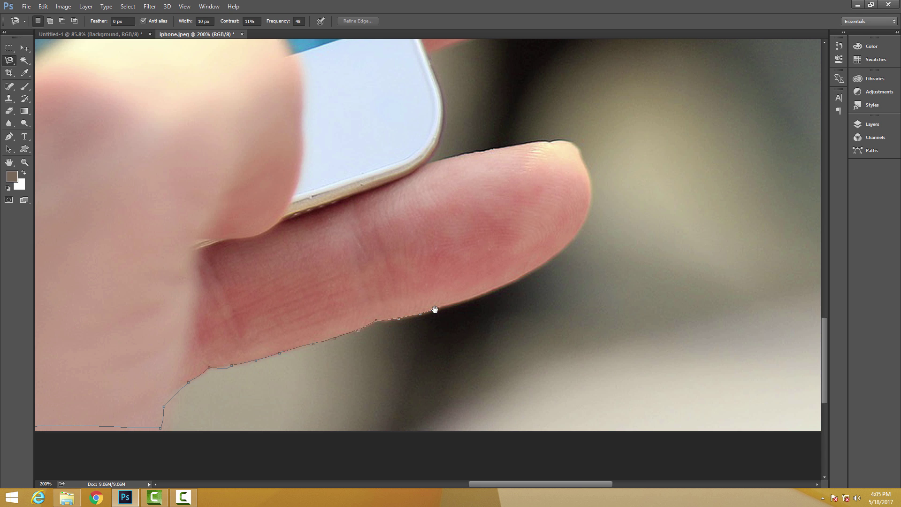
pyautogui.moveTo(435, 310)
pyautogui.mouseDown()
pyautogui.moveTo(310, 430)
pyautogui.moveTo(340, 417)
pyautogui.mouseUp()
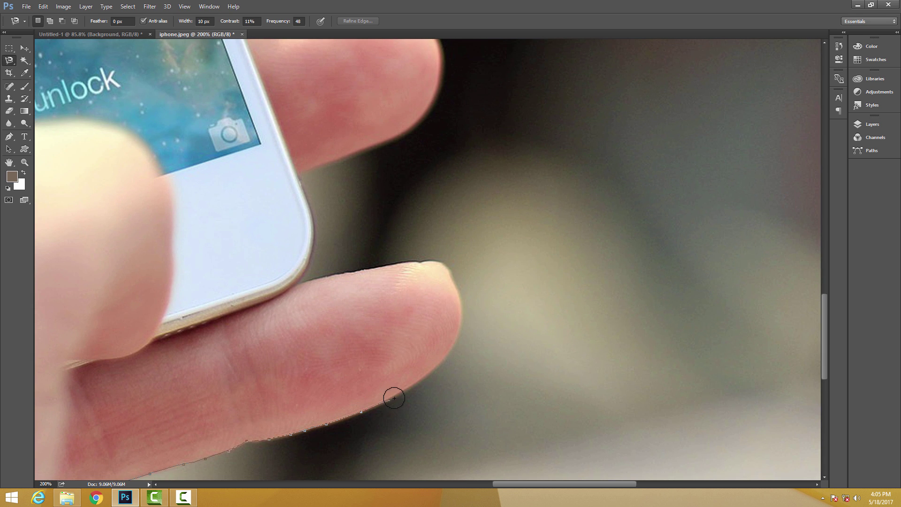
pyautogui.moveTo(394, 399)
pyautogui.mouseDown()
pyautogui.moveTo(447, 360)
pyautogui.moveTo(461, 311)
pyautogui.moveTo(447, 266)
pyautogui.moveTo(409, 262)
pyautogui.mouseUp()
pyautogui.moveTo(346, 270)
pyautogui.mouseDown()
pyautogui.moveTo(296, 285)
pyautogui.moveTo(315, 245)
pyautogui.moveTo(299, 176)
pyautogui.moveTo(288, 329)
pyautogui.moveTo(260, 376)
pyautogui.mouseUp()
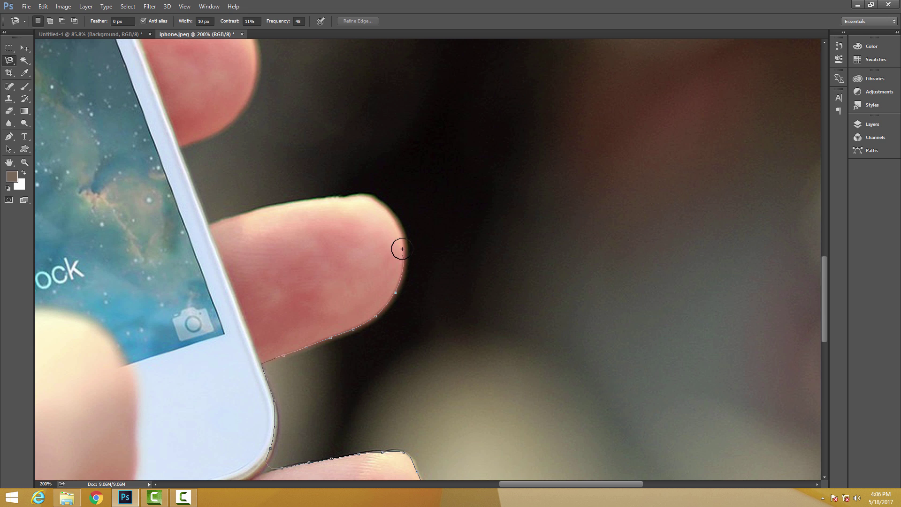
# Trace around the middle and upper fingers beside the phone, removing misplaced anchor points.
pyautogui.moveTo(358, 199)
pyautogui.mouseDown()
pyautogui.moveTo(241, 211)
pyautogui.moveTo(210, 224)
pyautogui.moveTo(290, 405)
pyautogui.moveTo(267, 379)
pyautogui.moveTo(258, 326)
pyautogui.moveTo(308, 296)
pyautogui.moveTo(328, 263)
pyautogui.moveTo(346, 382)
pyautogui.moveTo(346, 348)
pyautogui.moveTo(331, 314)
pyautogui.moveTo(216, 296)
pyautogui.moveTo(305, 436)
pyautogui.moveTo(258, 295)
pyautogui.moveTo(231, 251)
pyautogui.moveTo(242, 277)
pyautogui.mouseUp()
pyautogui.press('Delete')
pyautogui.press('Delete')
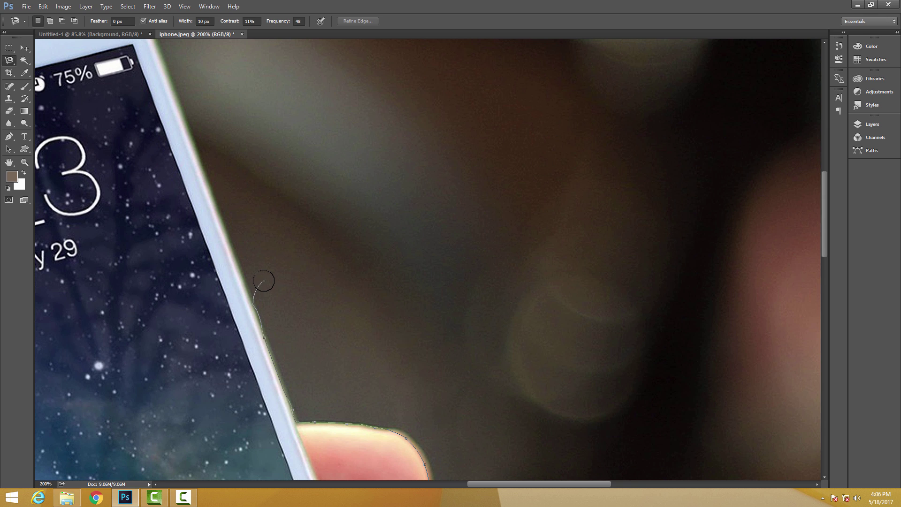
# Trace up the phone's right edge and across its top edge, and close the magnetic selection at the starting point.
pyautogui.moveTo(249, 297)
pyautogui.mouseDown()
pyautogui.moveTo(211, 192)
pyautogui.moveTo(267, 392)
pyautogui.mouseUp()
pyautogui.moveTo(230, 287)
pyautogui.mouseDown()
pyautogui.moveTo(179, 158)
pyautogui.moveTo(352, 342)
pyautogui.moveTo(334, 316)
pyautogui.moveTo(300, 304)
pyautogui.moveTo(229, 310)
pyautogui.moveTo(531, 203)
pyautogui.moveTo(268, 257)
pyautogui.mouseUp()
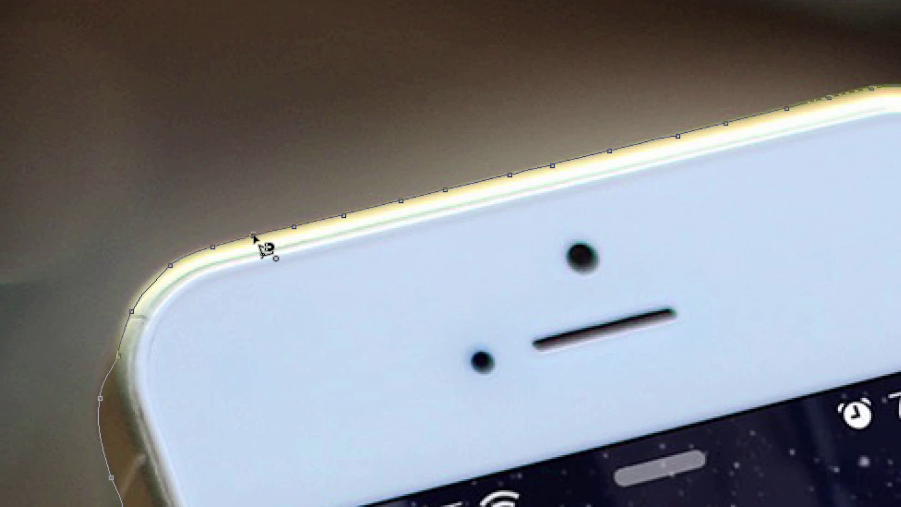
pyautogui.click(251, 221)
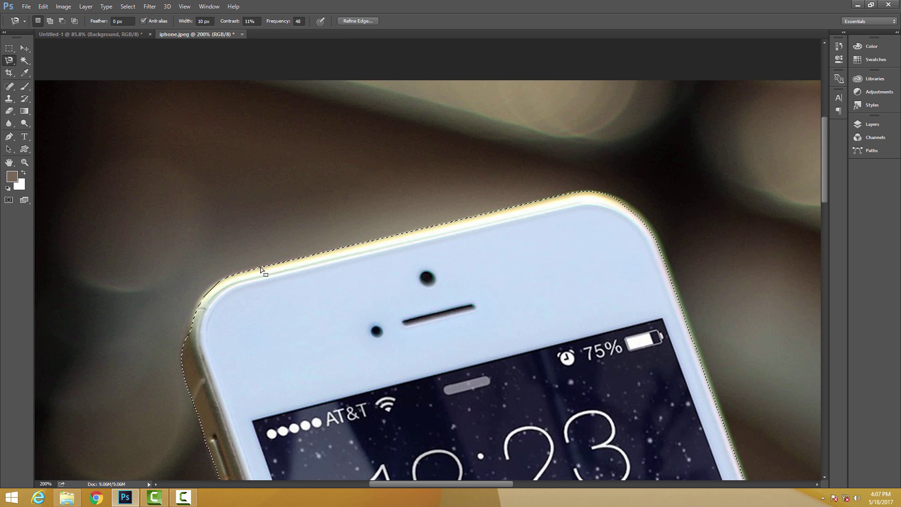
# Copy the selected phone and hand to a new layer and move the cutout into the Untitled-1 document.
pyautogui.hotkey('ctrl', '0')
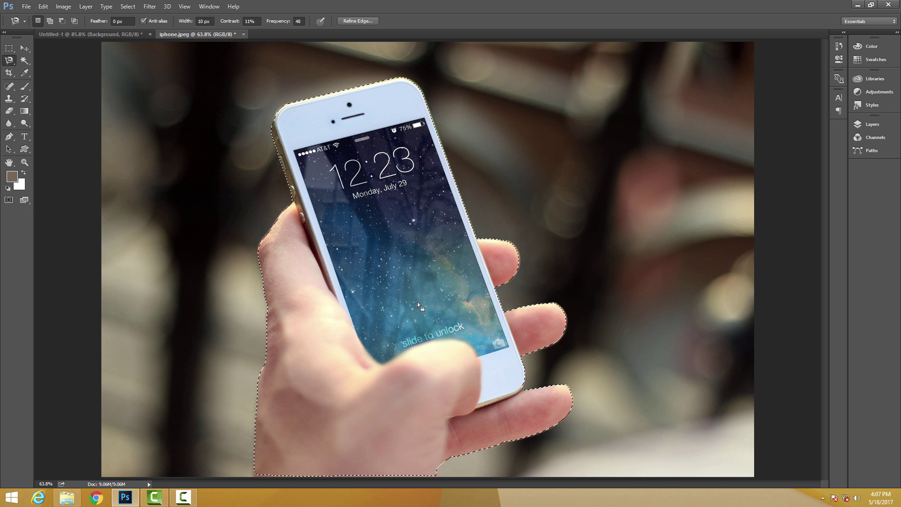
pyautogui.hotkey('ctrl', 'j')
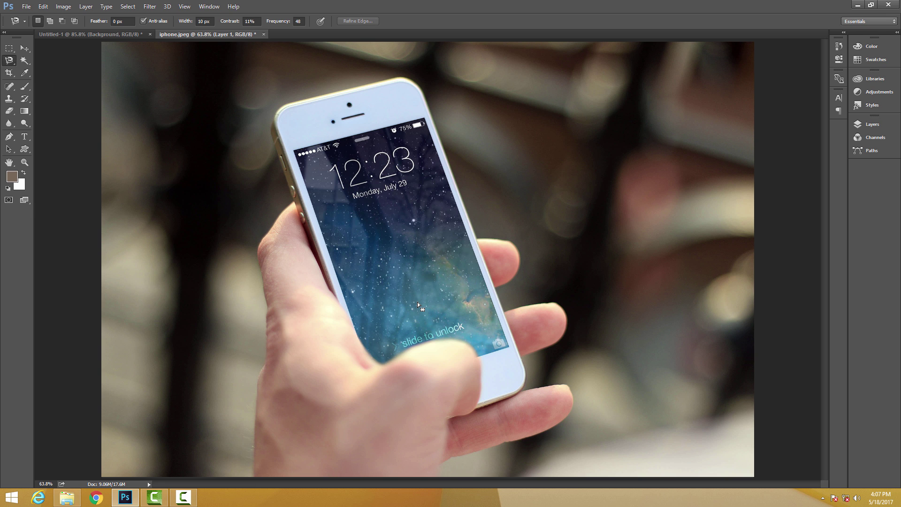
pyautogui.press('v')
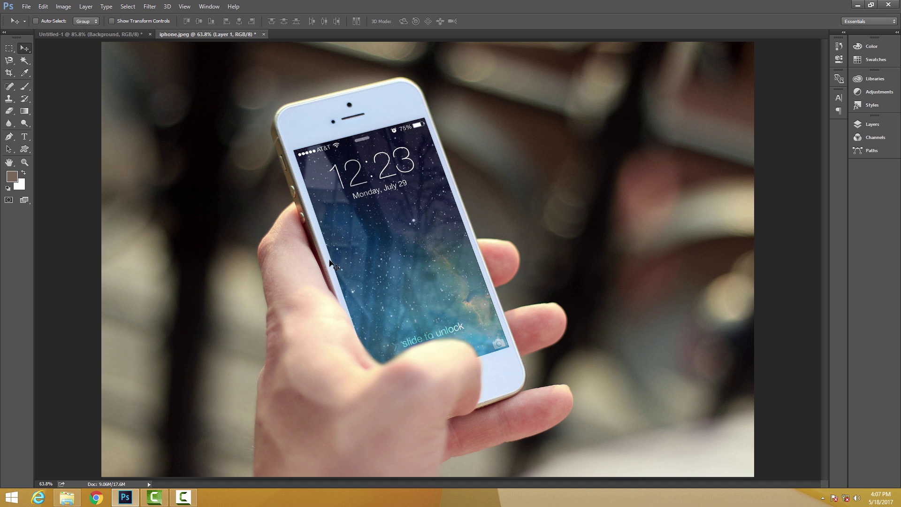
pyautogui.moveTo(308, 308); pyautogui.dragTo(345, 293)
pyautogui.moveTo(419, 273); pyautogui.dragTo(403, 297)
pyautogui.hotkey('ctrl', '-')
pyautogui.hotkey('ctrl', '-')
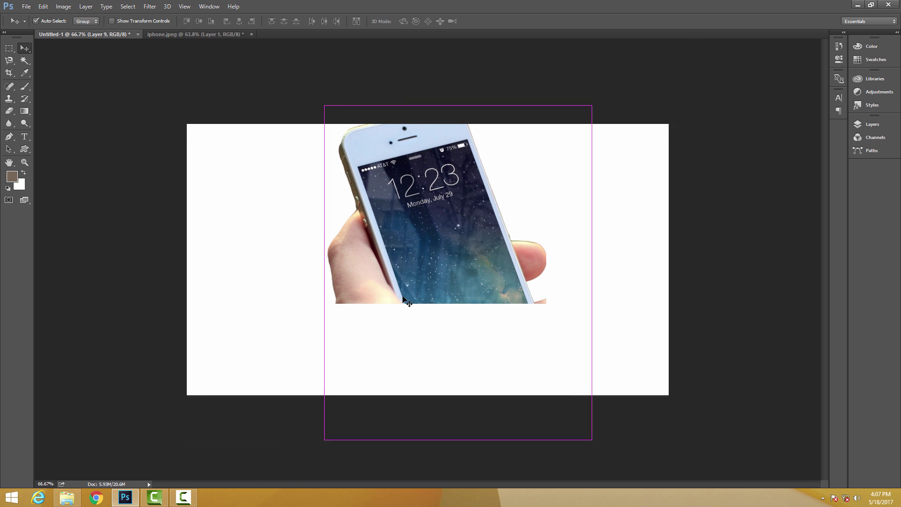
# Scale down the phone-and-hand cutout and reposition it so that it fits entirely inside the white canvas.
pyautogui.hotkey('ctrl', 't')
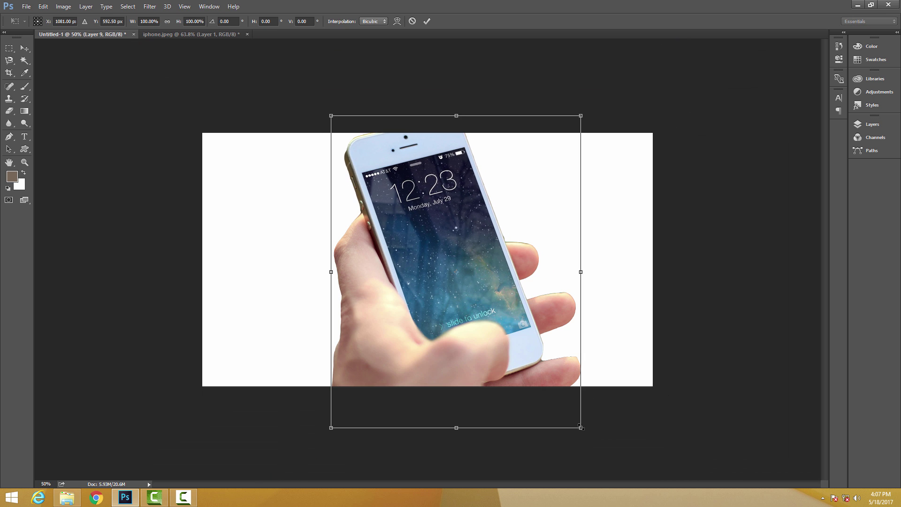
pyautogui.moveTo(581, 428); pyautogui.dragTo(533, 376)
pyautogui.moveTo(492, 336); pyautogui.dragTo(476, 318)
pyautogui.press('Return')
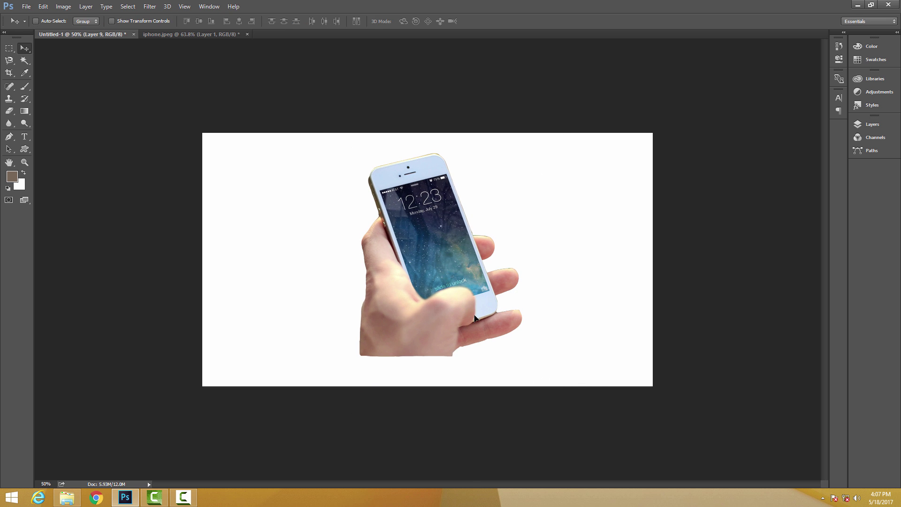
pyautogui.press('z')
pyautogui.click(579, 397)
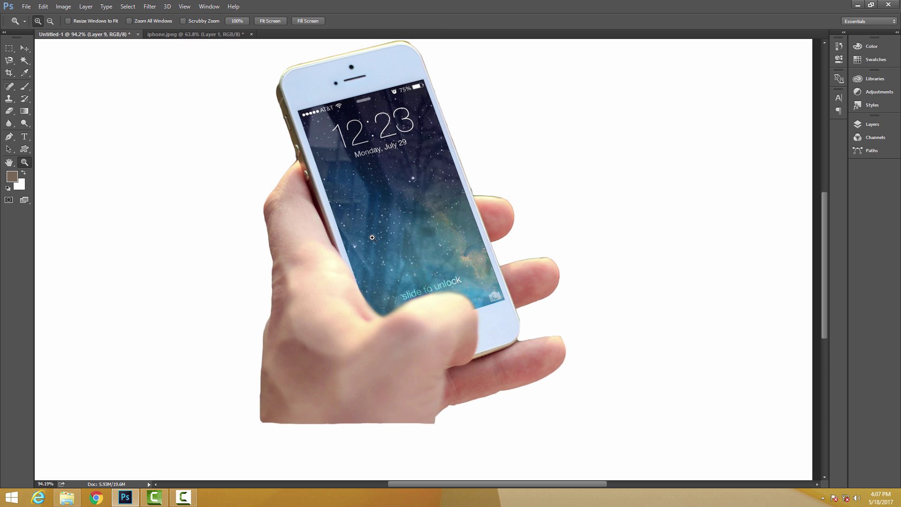
pyautogui.rightClick(389, 215)
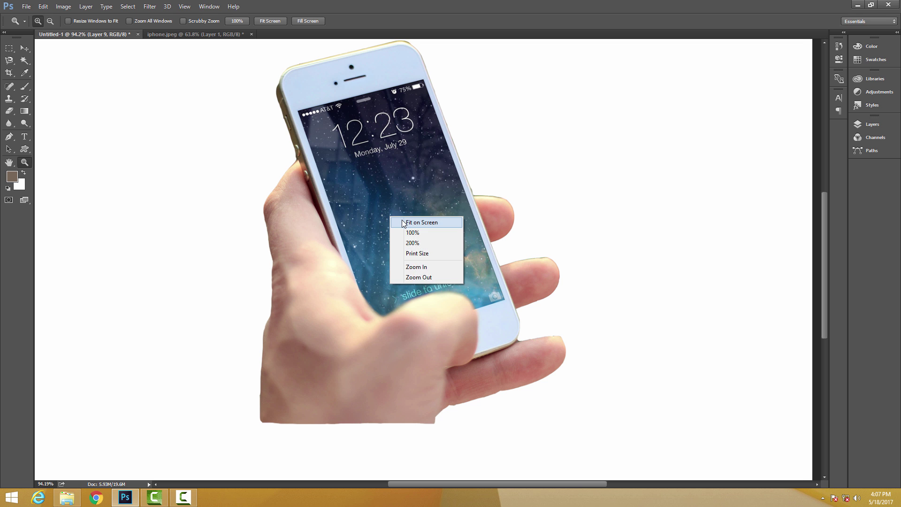
pyautogui.click(411, 223)
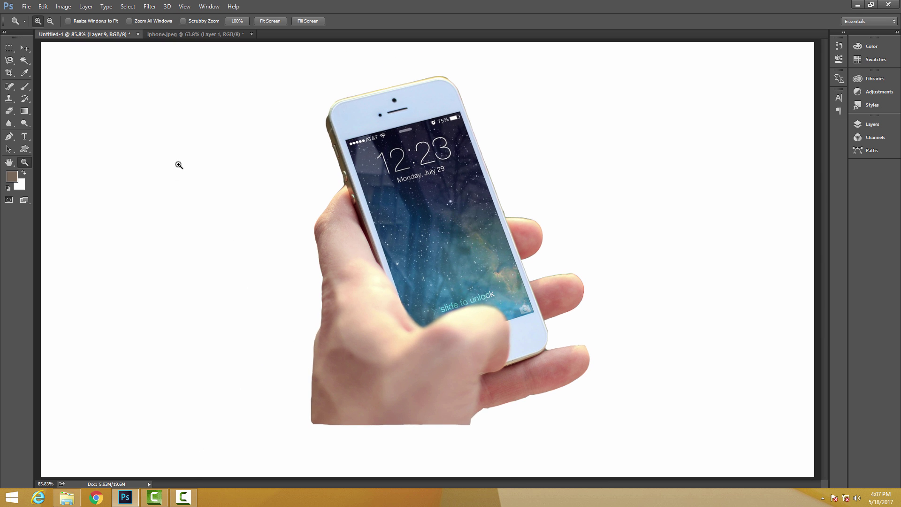
# In the iphone.jpeg document, set the Magnetic Lasso's width to 26 px and its frequency to 10.
pyautogui.click(169, 34)
pyautogui.press('l')
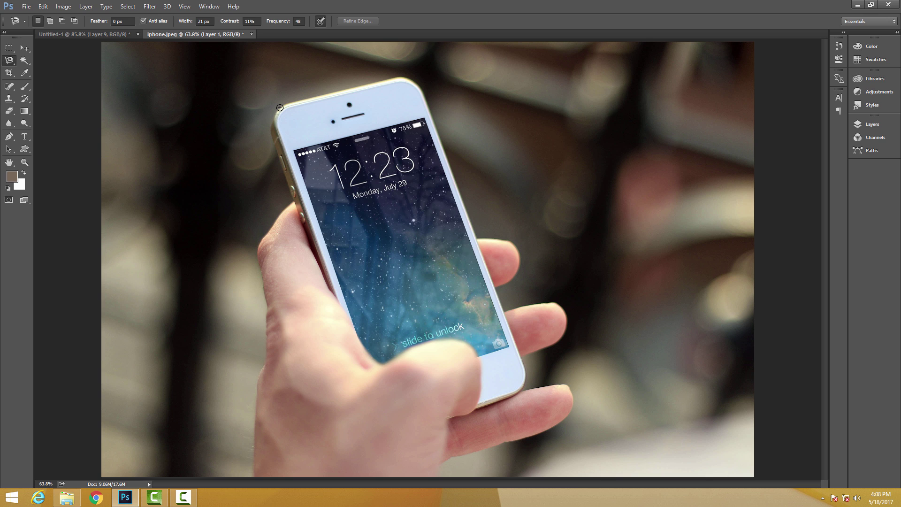
pyautogui.press(']')
pyautogui.click(299, 21)
pyautogui.write('10')
# Trace a closed Magnetic Lasso selection around the phone and hand, then deselect it and return to the Untitled-1 document.
pyautogui.click(294, 104)
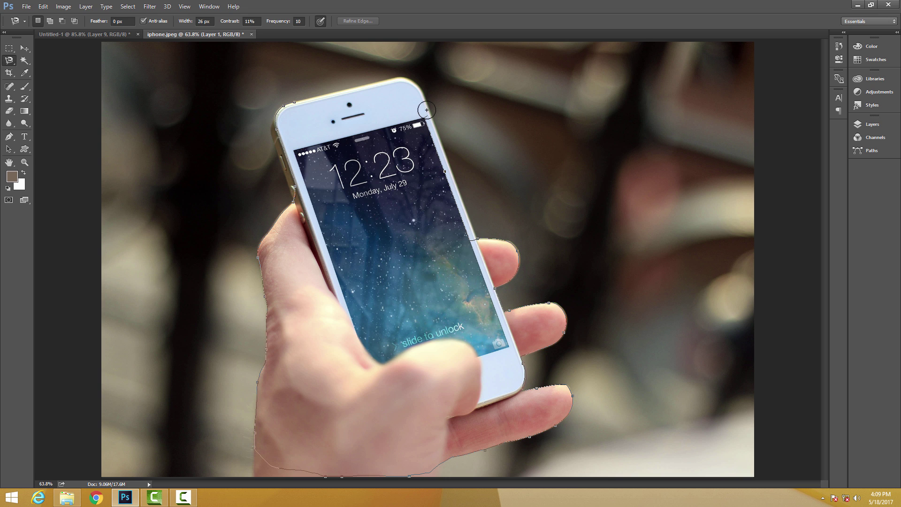
pyautogui.click(296, 103)
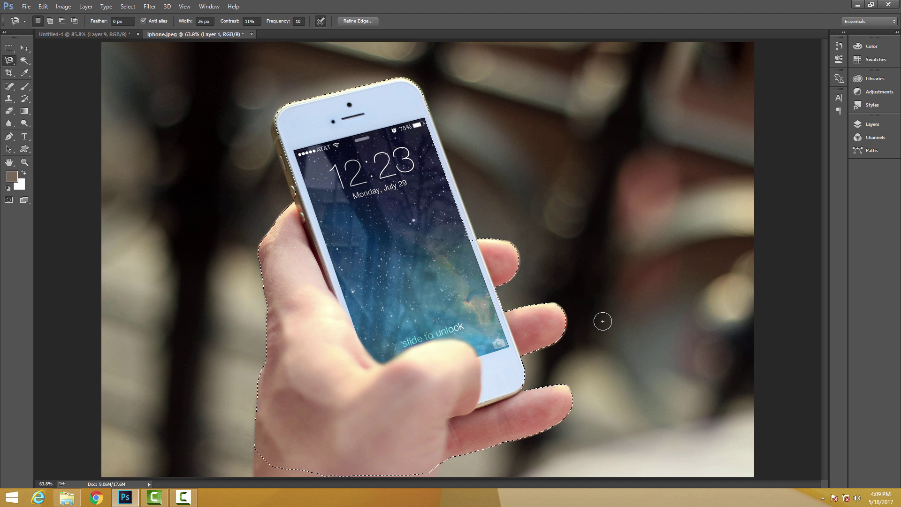
pyautogui.hotkey('ctrl', 'd')
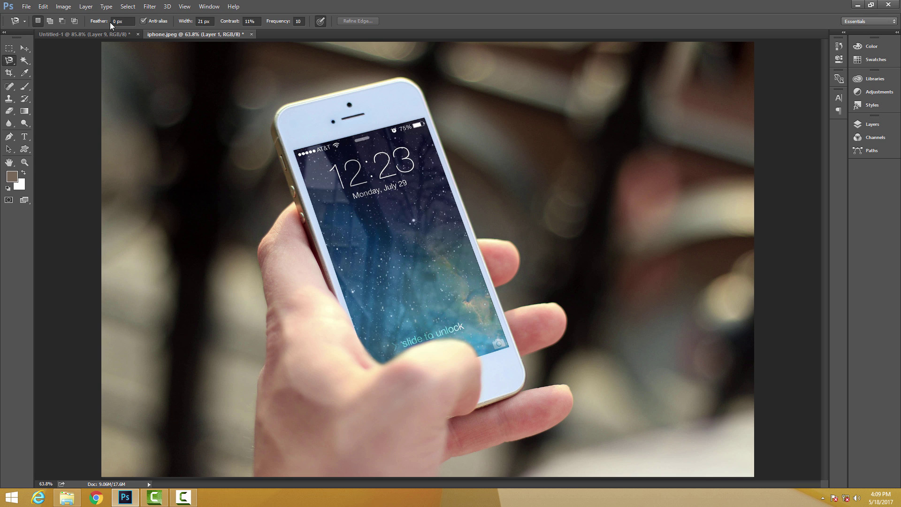
pyautogui.click(78, 35)
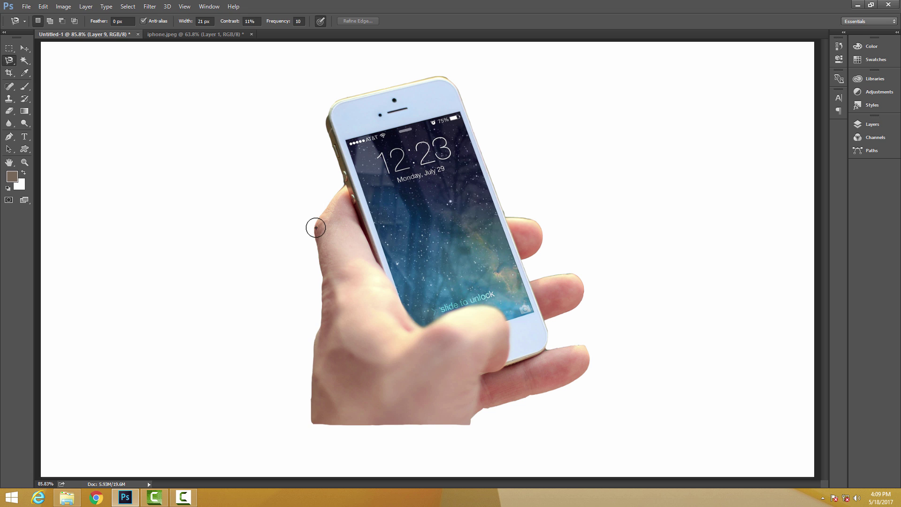